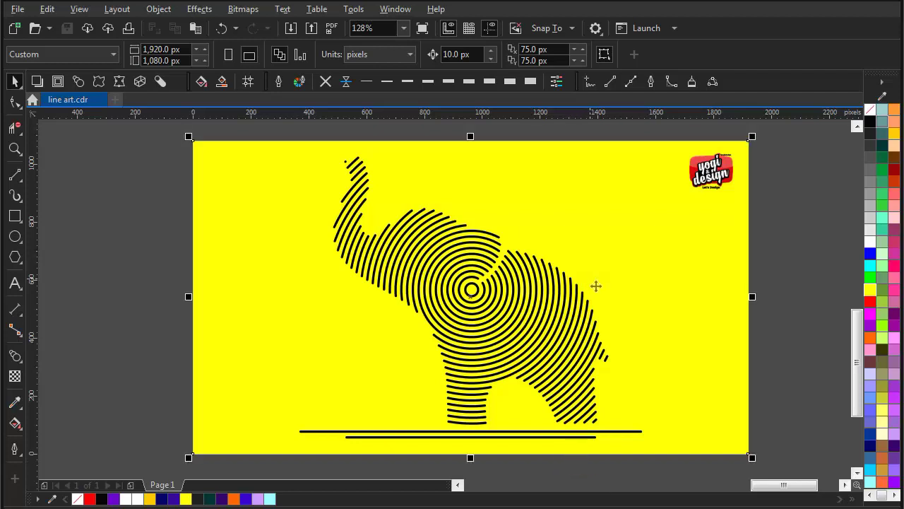
# - Move the finished yellow elephant artwork off the page to the left, leaving the page empty
pyautogui.scroll(-2, 596, 286)
pyautogui.moveTo(730, 191); pyautogui.dragTo(427, 421)
pyautogui.scroll(-2, 508, 318)
pyautogui.moveTo(529, 284); pyautogui.dragTo(165, 283)
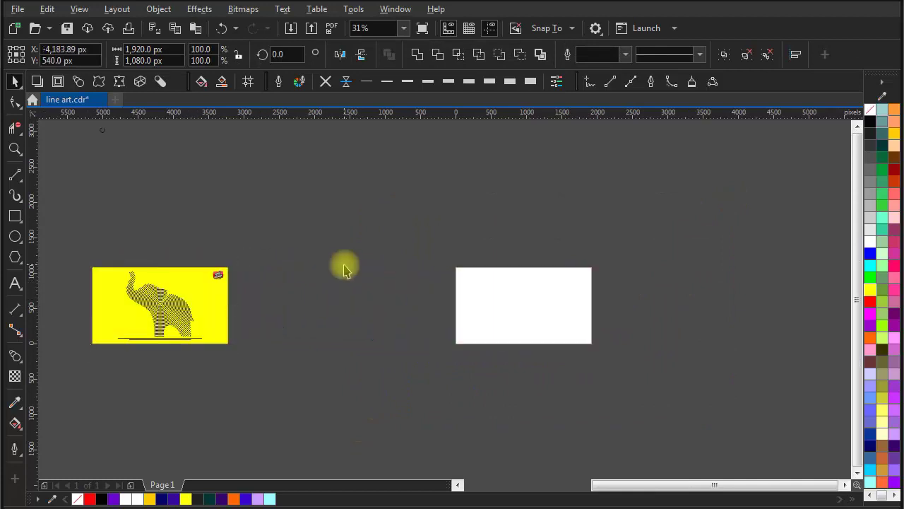
pyautogui.click(344, 269)
pyautogui.moveTo(305, 119); pyautogui.dragTo(523, 305)
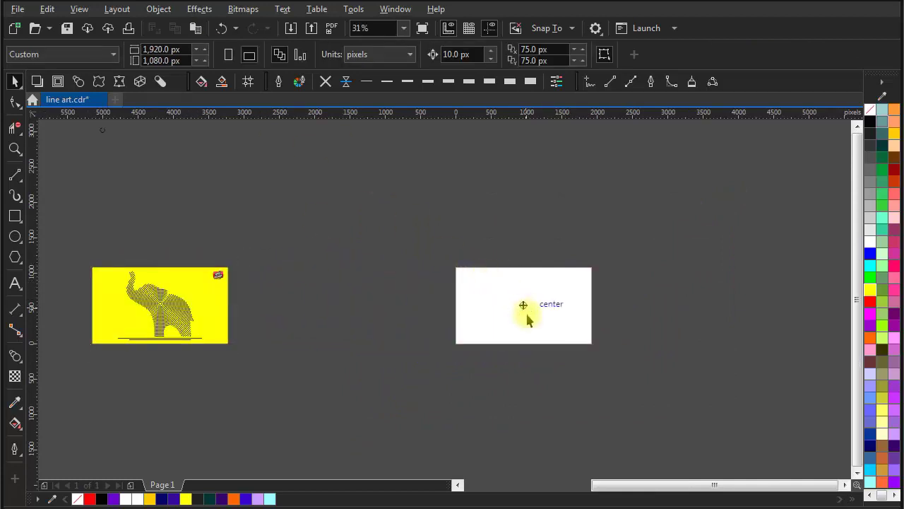
# - Paste the elephant bitmap onto the page and scale it up proportionally to 900 × 900 px
pyautogui.hotkey('ctrl', 'v')
pyautogui.scroll(2, 527, 313)
pyautogui.moveTo(524, 271)
pyautogui.mouseDown()
pyautogui.moveTo(466, 300)
pyautogui.moveTo(521, 272)
pyautogui.moveTo(522, 287)
pyautogui.mouseUp()
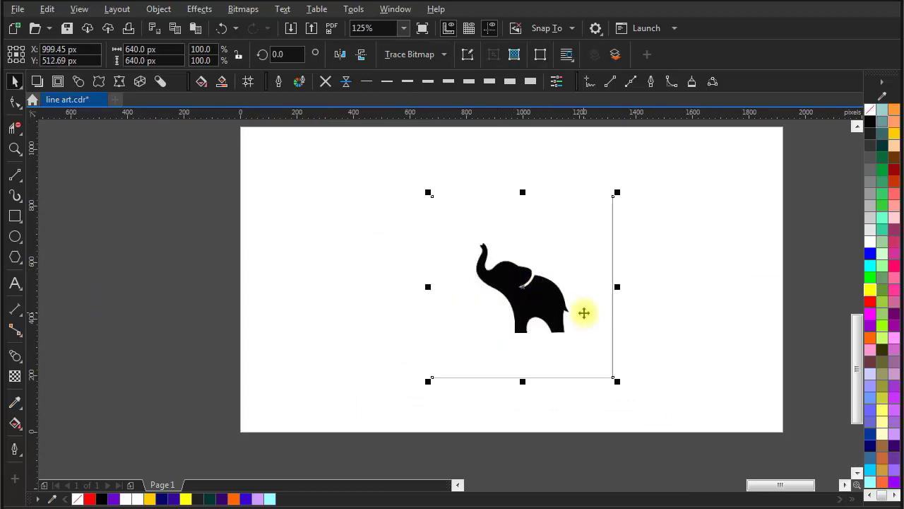
pyautogui.moveTo(584, 313); pyautogui.dragTo(485, 227)
pyautogui.moveTo(520, 297); pyautogui.dragTo(554, 325)
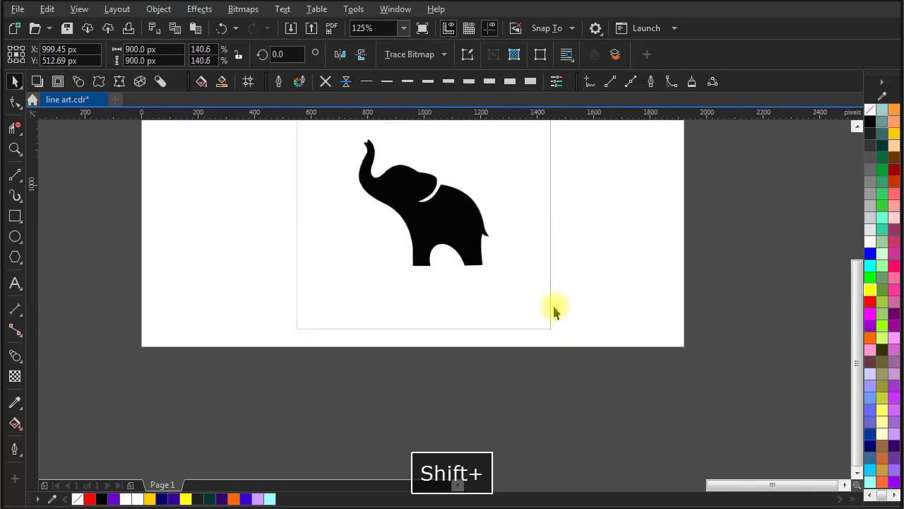
pyautogui.scroll(-1, 494, 325)
# - Outline-trace the elephant bitmap as Clipart with the default settings and move the traced result off the page to the right
pyautogui.click(428, 55)
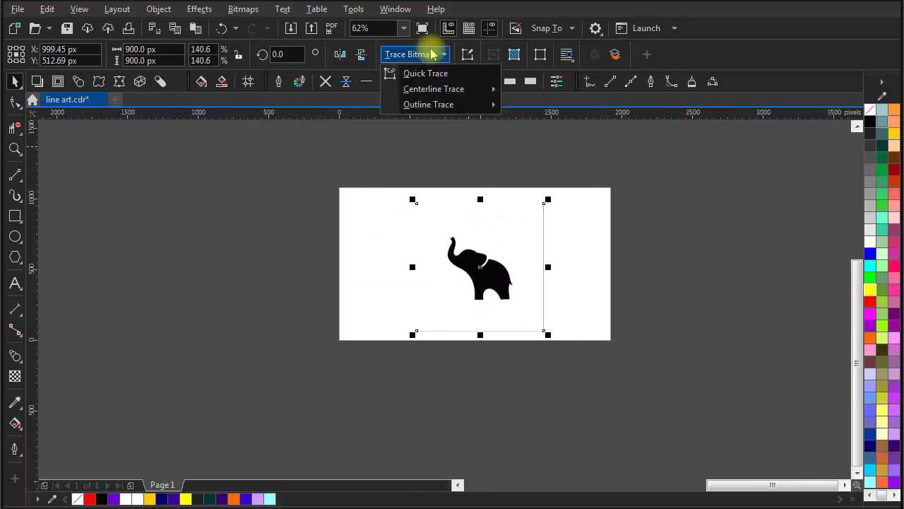
pyautogui.moveTo(429, 106)
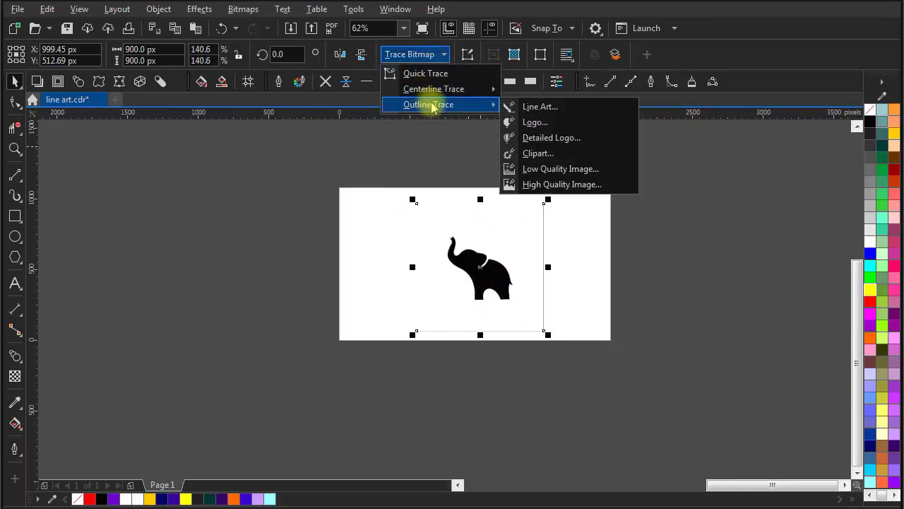
pyautogui.click(545, 161)
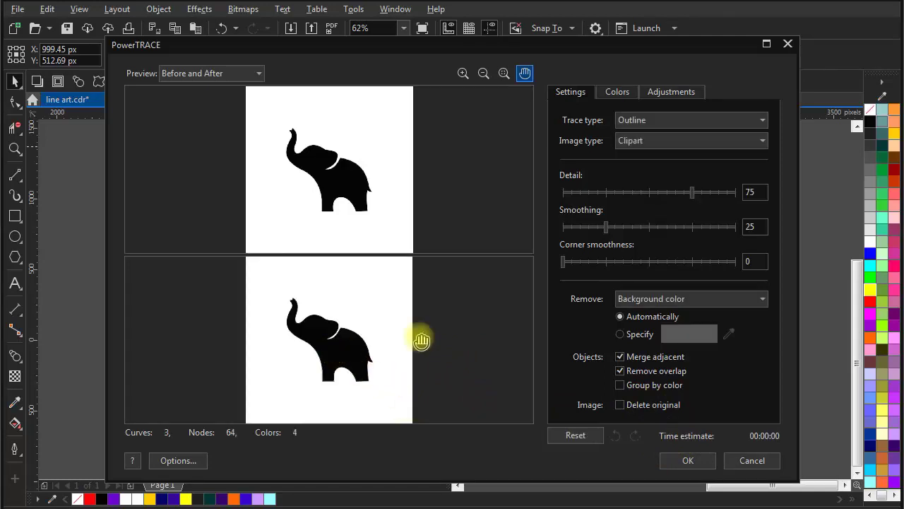
pyautogui.click(687, 460)
pyautogui.click(621, 275)
pyautogui.moveTo(538, 326); pyautogui.dragTo(757, 313)
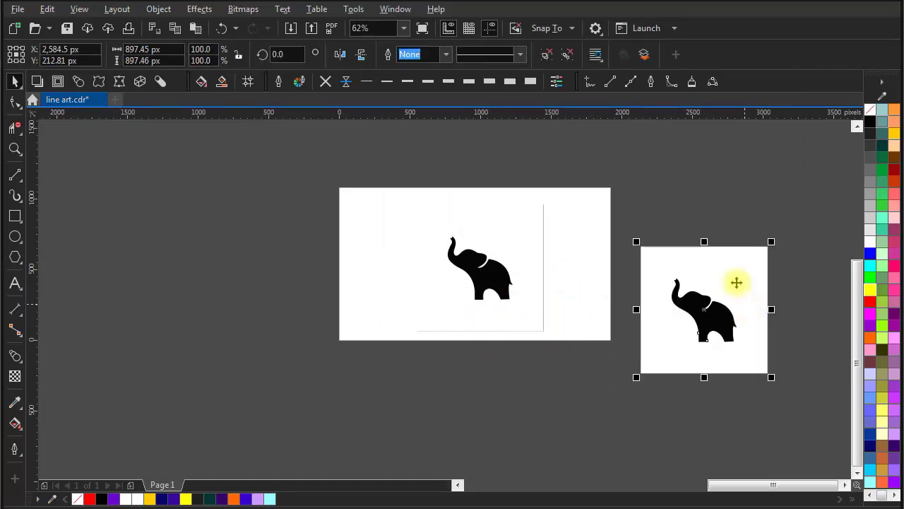
# - Ungroup the traced artwork and delete its white background, keeping only the black elephant shape
pyautogui.click(545, 57)
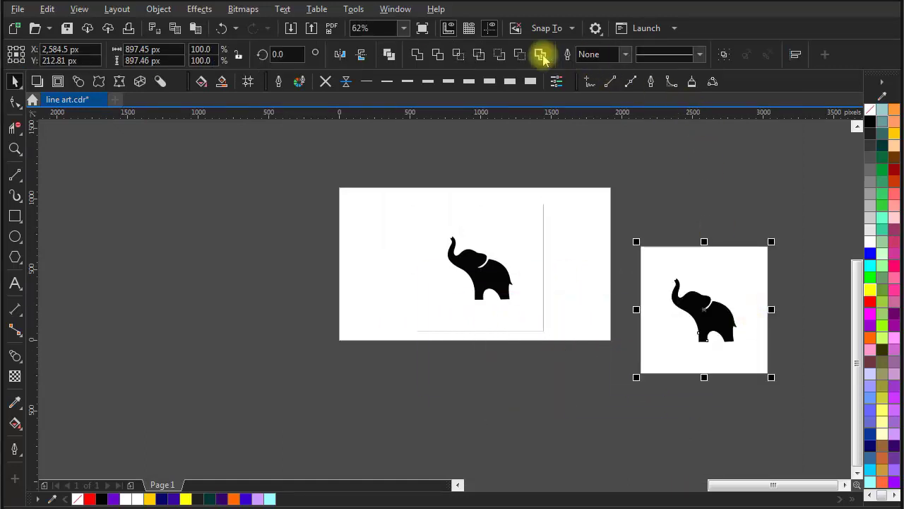
pyautogui.click(736, 182)
pyautogui.moveTo(730, 273); pyautogui.dragTo(725, 209)
pyautogui.press('Delete')
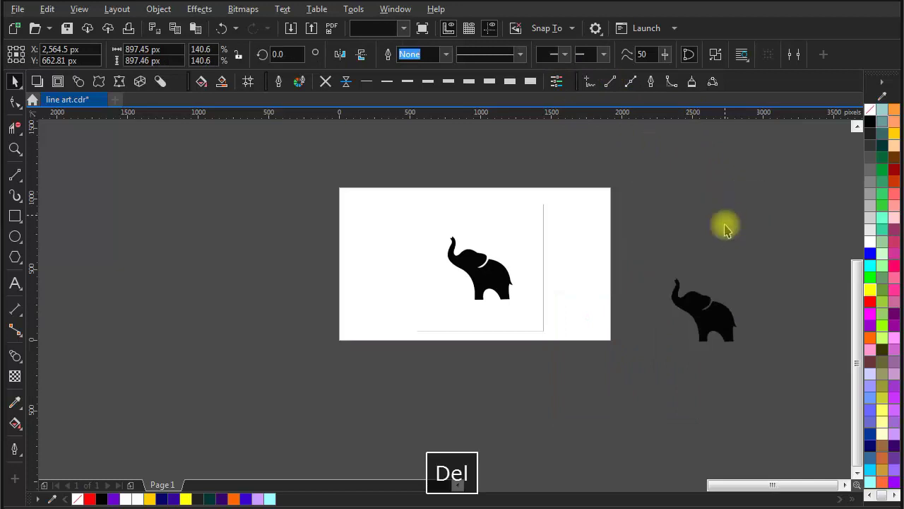
# - Bring the traced elephant closer to the page and move the original bitmap off the page to the left
pyautogui.moveTo(708, 324); pyautogui.dragTo(622, 284)
pyautogui.moveTo(463, 289); pyautogui.dragTo(238, 282)
# - Scale the traced elephant to about 563 × 546 px and centre it on the page
pyautogui.moveTo(644, 285); pyautogui.dragTo(563, 332)
pyautogui.scroll(2, 476, 269)
pyautogui.scroll(2, 498, 274)
pyautogui.scroll(-2, 496, 279)
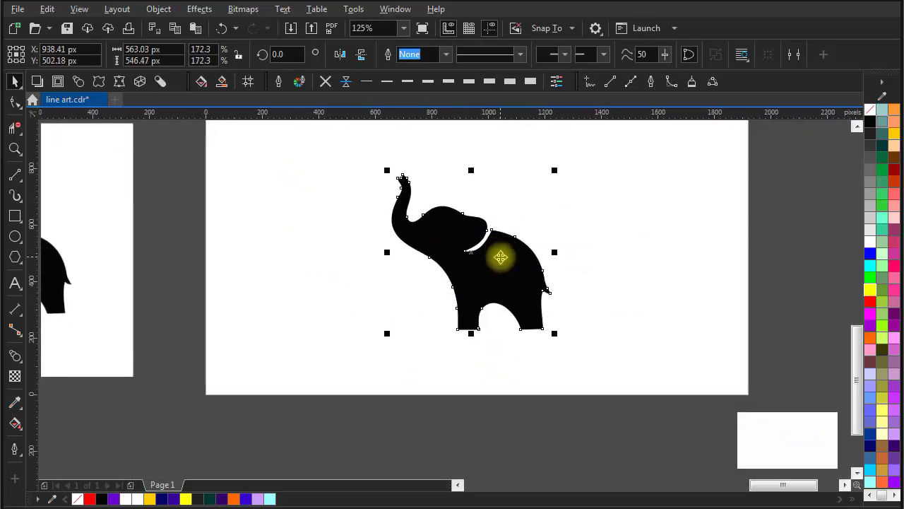
pyautogui.press('p')
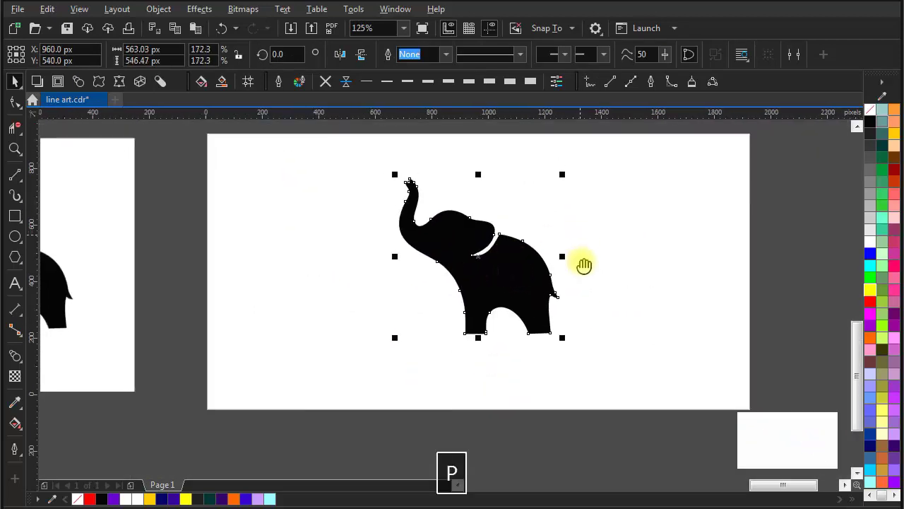
pyautogui.click(724, 262)
pyautogui.scroll(-2, 610, 256)
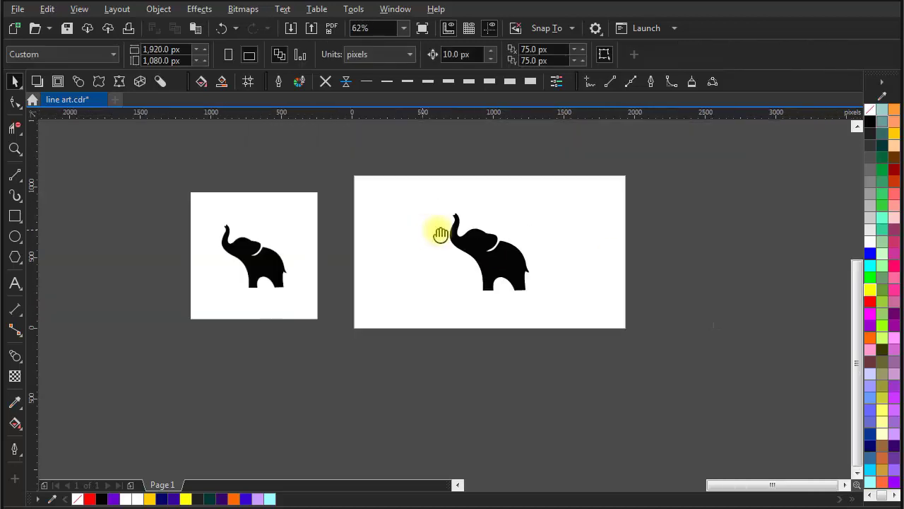
pyautogui.scroll(-1, 247, 245)
pyautogui.moveTo(247, 244); pyautogui.dragTo(445, 246)
pyautogui.moveTo(567, 250); pyautogui.dragTo(459, 229)
pyautogui.scroll(2, 471, 264)
pyautogui.scroll(2, 472, 271)
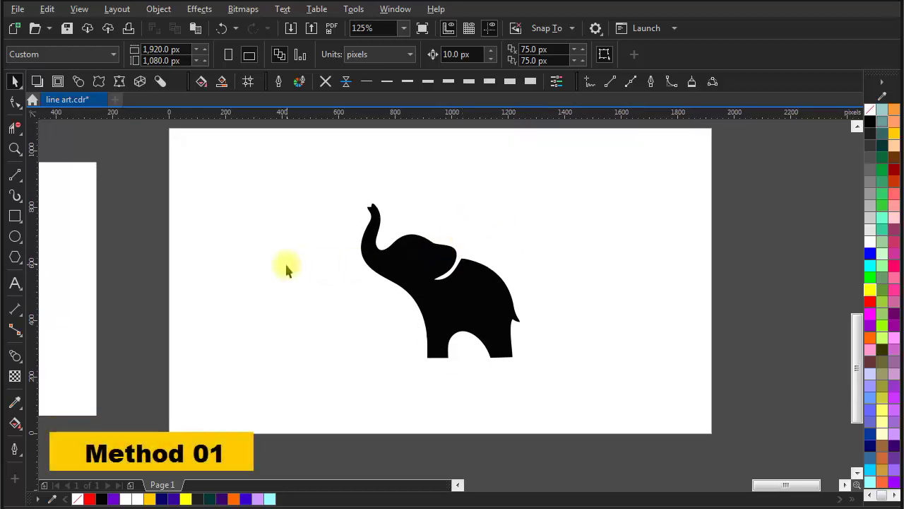
# - Draw a small circle with the Ellipse tool in the empty area to the right of the page
pyautogui.click(16, 238)
pyautogui.click(64, 239)
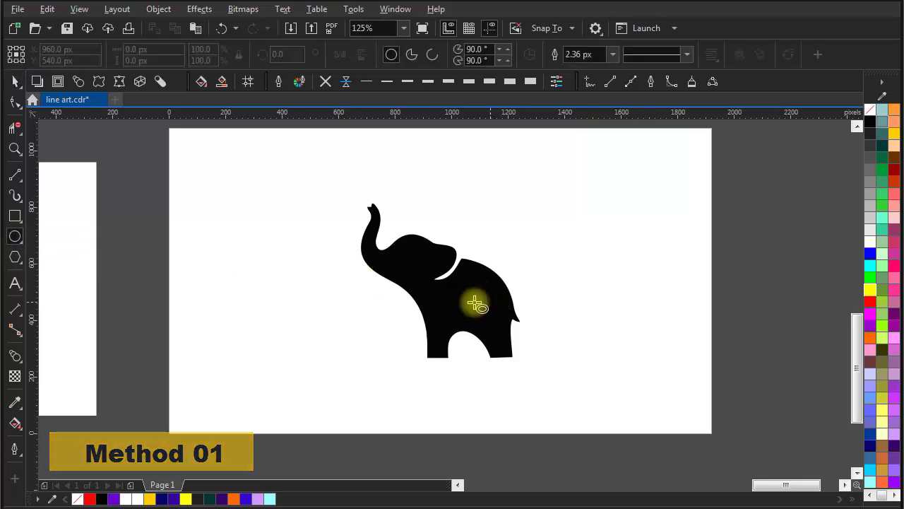
pyautogui.scroll(-3, 476, 298)
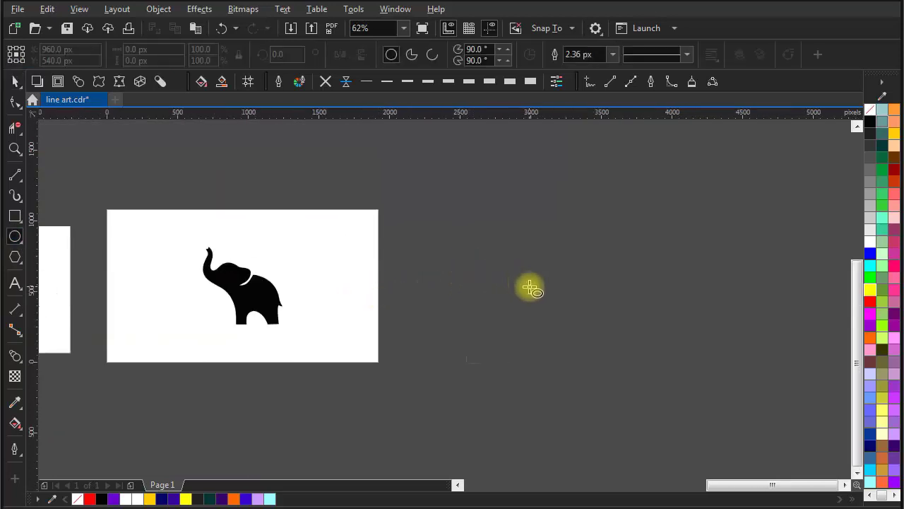
pyautogui.scroll(3, 530, 282)
pyautogui.moveTo(558, 284); pyautogui.dragTo(538, 274)
# - Create an enlarged concentric copy of the small circle, about 1,172.5 px in diameter, keeping the small one at its centre
pyautogui.scroll(-3, 499, 263)
pyautogui.press('space')
pyautogui.moveTo(464, 258); pyautogui.dragTo(523, 318)
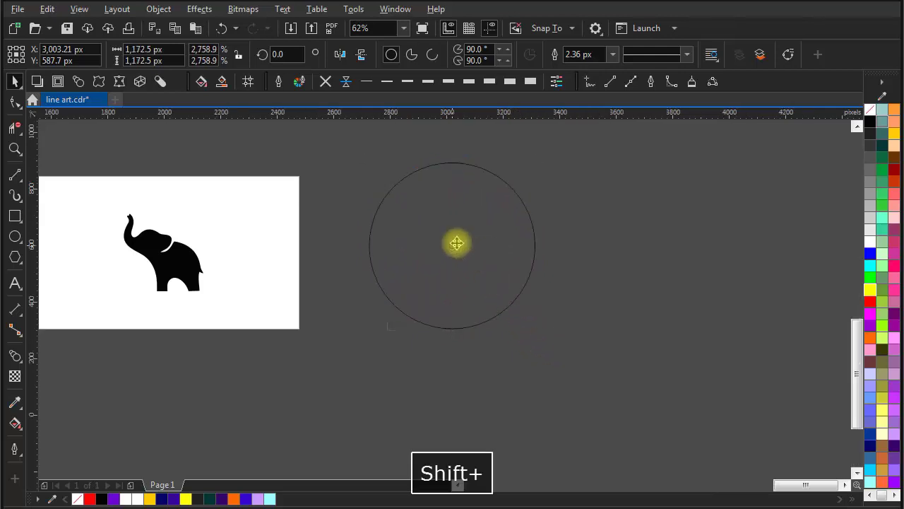
pyautogui.scroll(1, 457, 243)
pyautogui.click(729, 306)
pyautogui.click(453, 245)
pyautogui.click(581, 290)
pyautogui.click(699, 308)
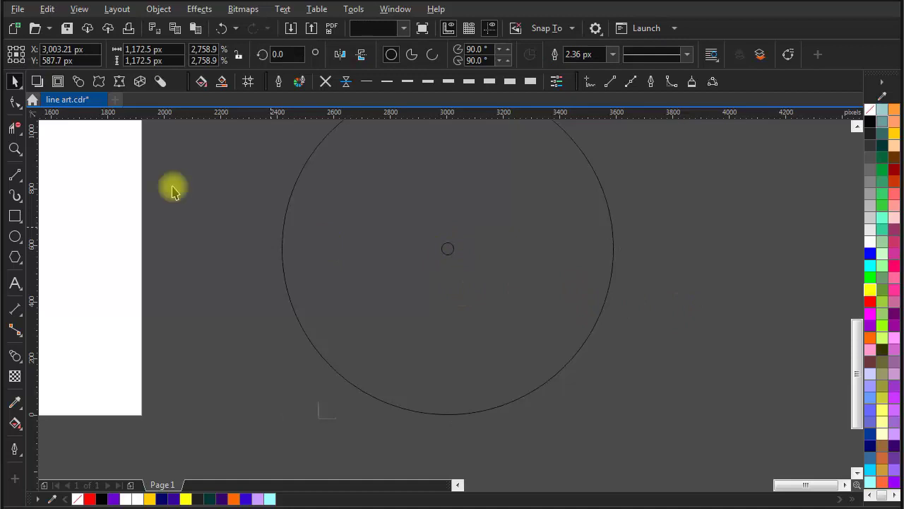
# - Blend the small centre circle with the large outer circle to fill the space between them with concentric rings
pyautogui.click(77, 83)
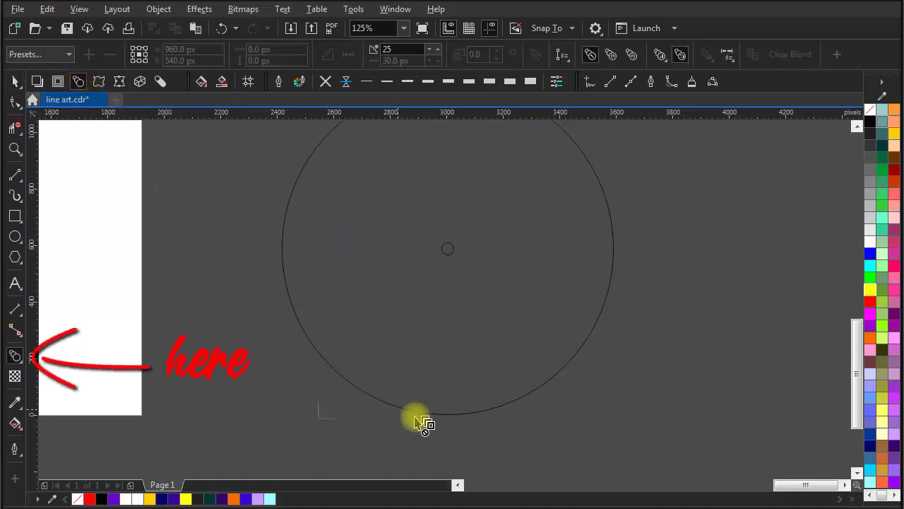
pyautogui.moveTo(447, 249); pyautogui.dragTo(453, 419)
pyautogui.moveTo(447, 254); pyautogui.dragTo(458, 417)
pyautogui.moveTo(495, 253); pyautogui.dragTo(442, 307)
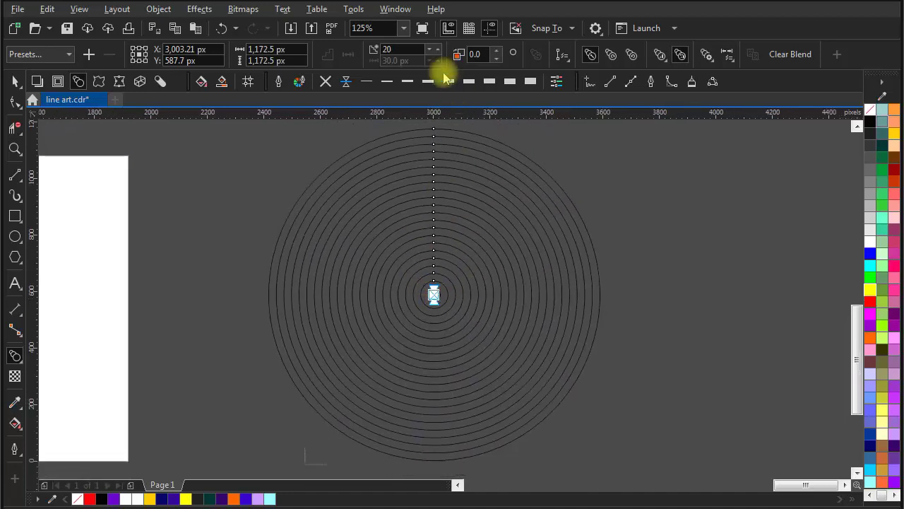
# - Increase the number of steps in the circle blend to 25 and deselect it
pyautogui.click(437, 48)
pyautogui.click(439, 49)
pyautogui.click(439, 49)
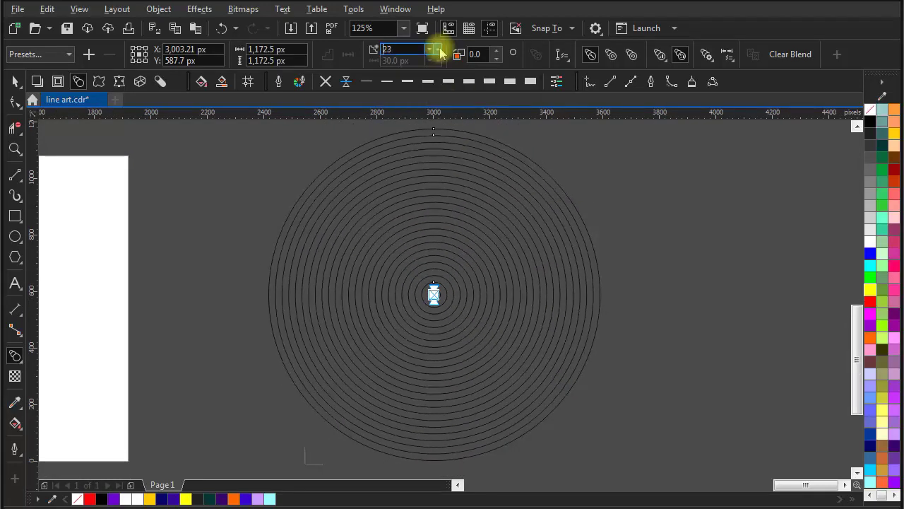
pyautogui.click(438, 49)
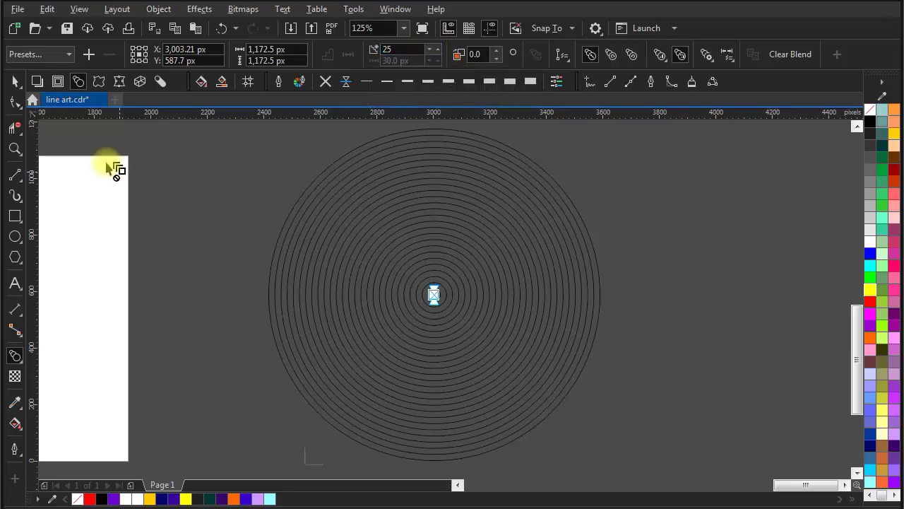
pyautogui.click(14, 81)
pyautogui.click(663, 289)
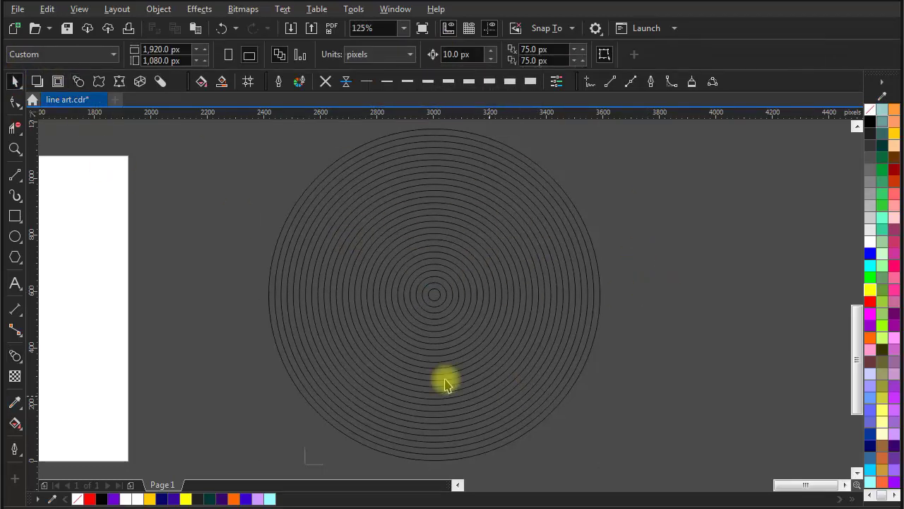
# - Set the outline width of the whole circle blend to 8 px
pyautogui.moveTo(513, 244); pyautogui.dragTo(509, 251)
pyautogui.scroll(-3, 506, 247)
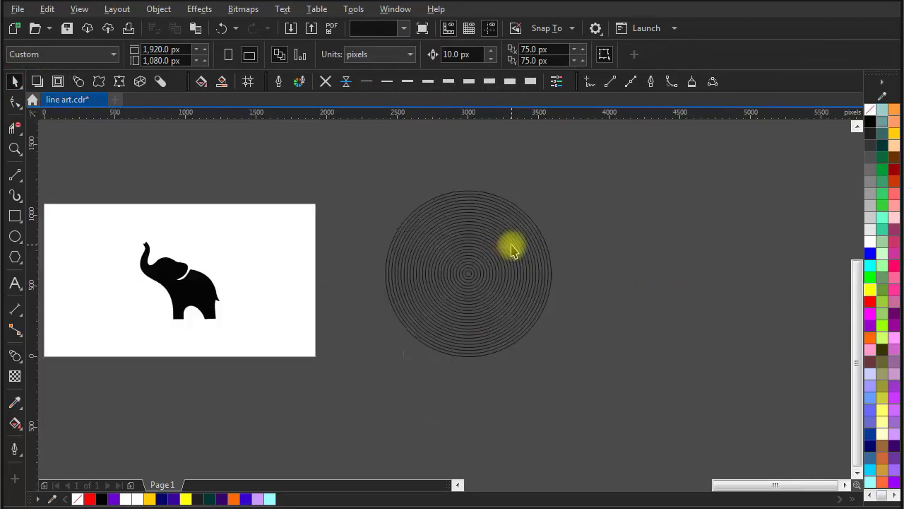
pyautogui.click(510, 246)
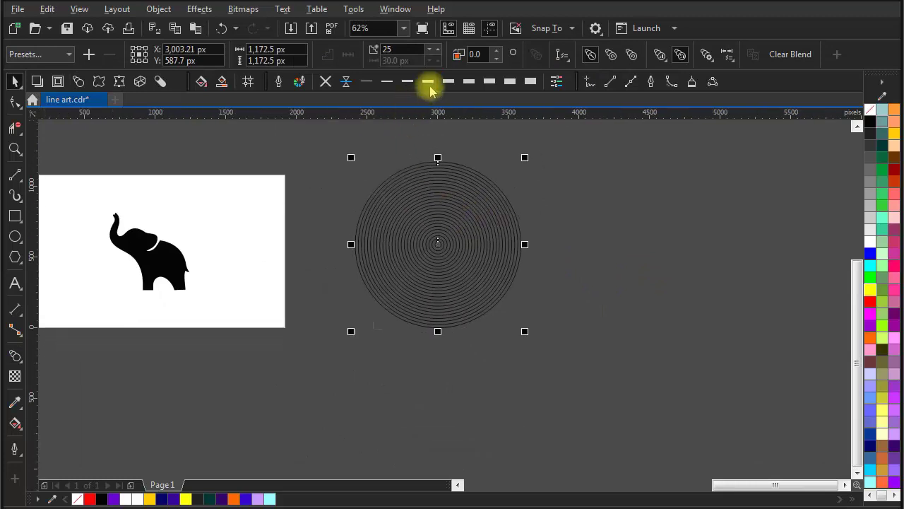
pyautogui.scroll(3, 440, 229)
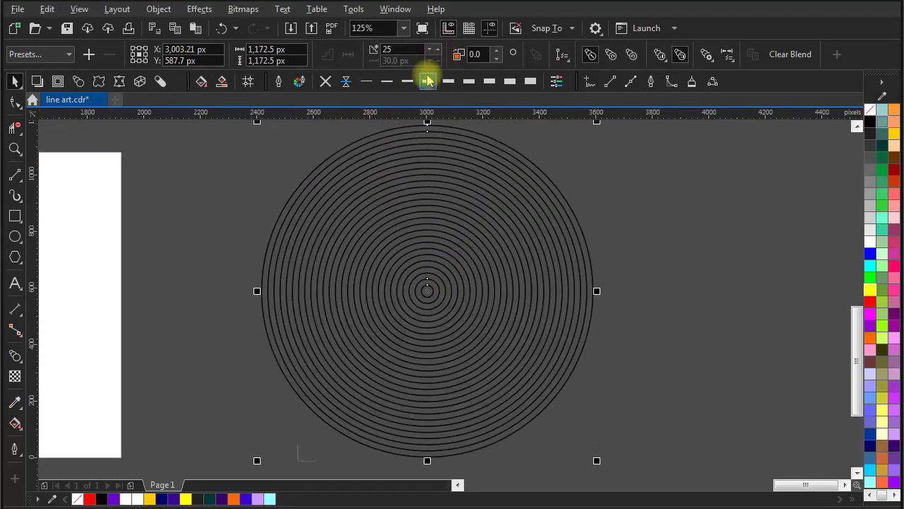
pyautogui.click(466, 82)
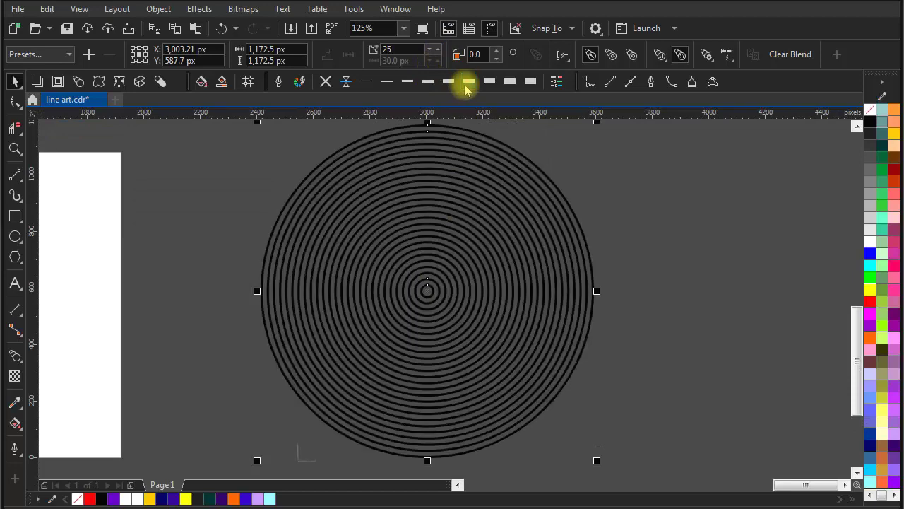
# - Give the circle blend's outlines round line caps in the Outline Pen settings
pyautogui.press('F12')
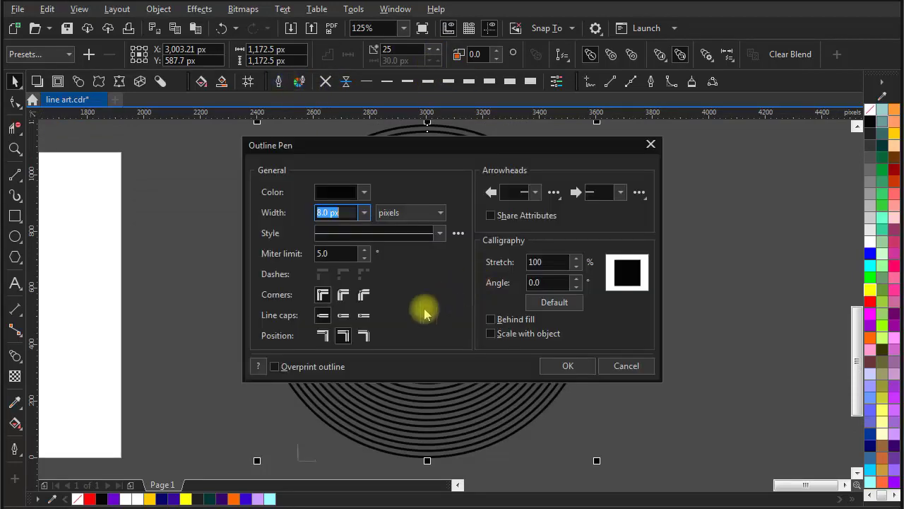
pyautogui.moveTo(432, 152); pyautogui.dragTo(626, 182)
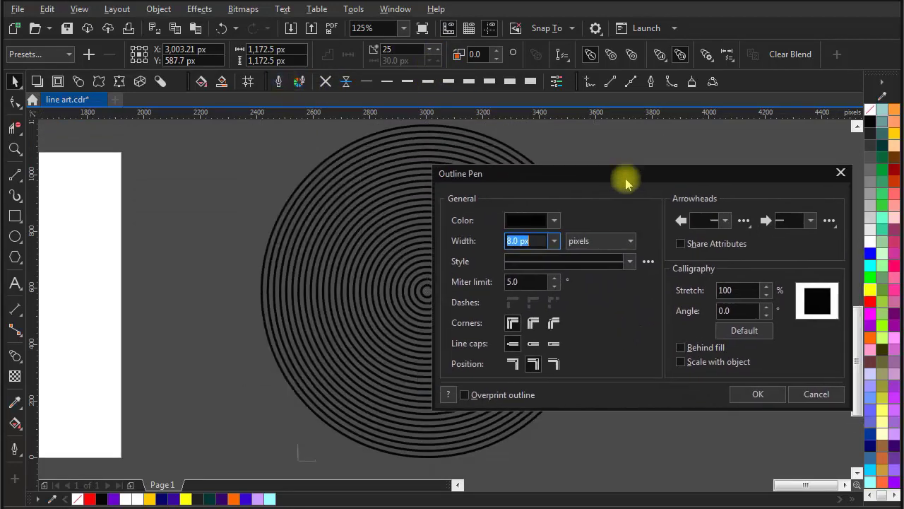
pyautogui.click(530, 346)
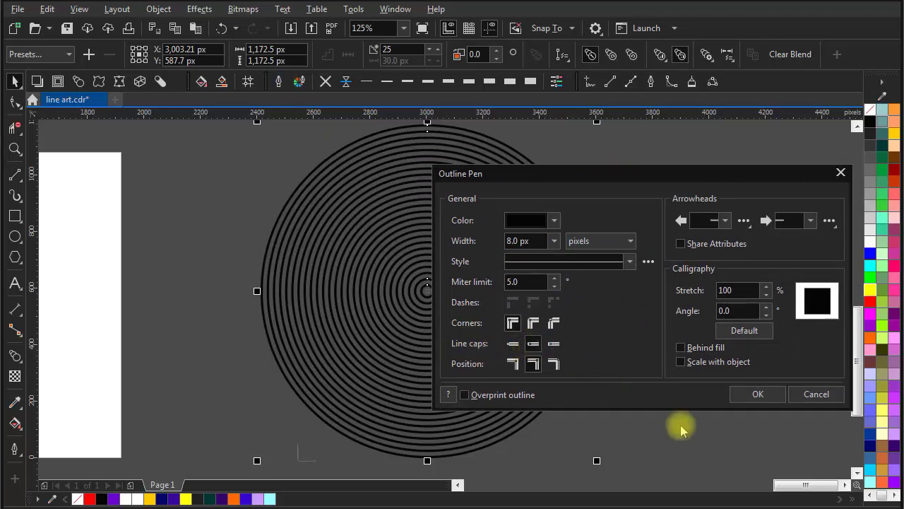
pyautogui.click(756, 394)
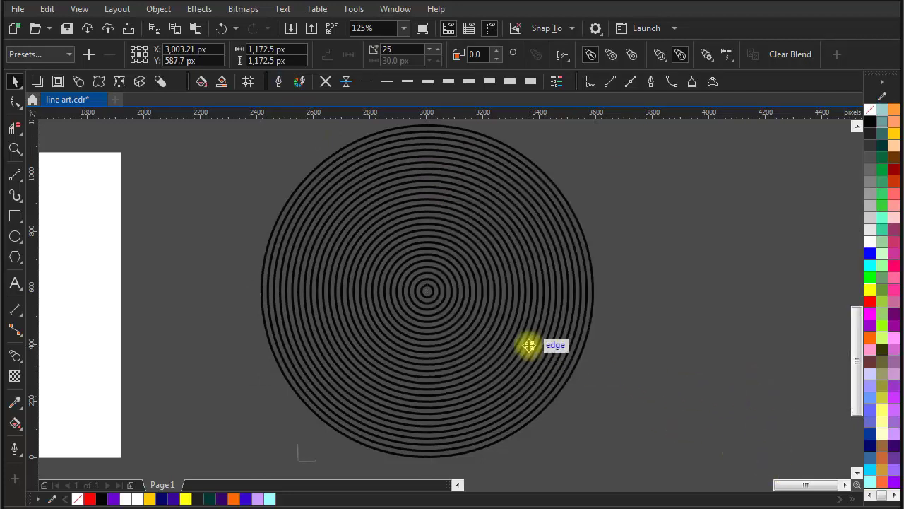
# - Centre the concentric circle blend on the page over the elephant silhouette
pyautogui.scroll(-2, 558, 311)
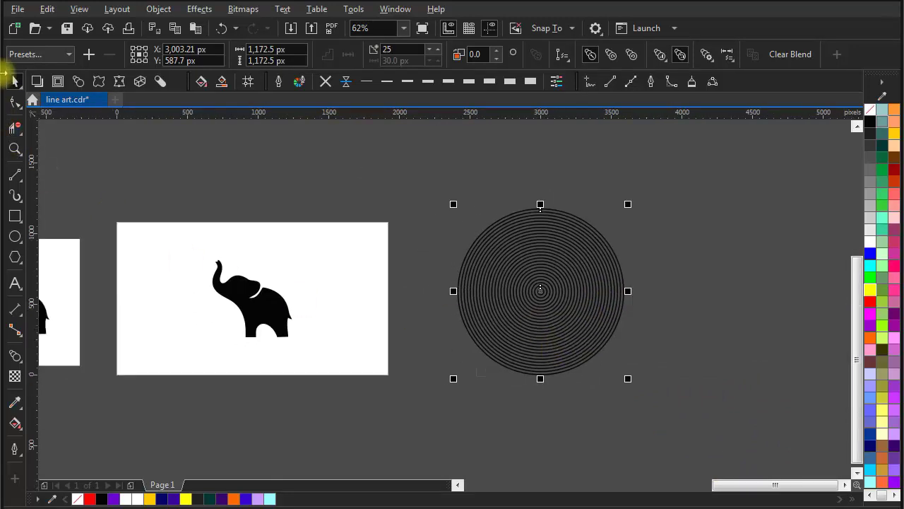
pyautogui.moveTo(497, 298); pyautogui.dragTo(372, 285)
pyautogui.press('p')
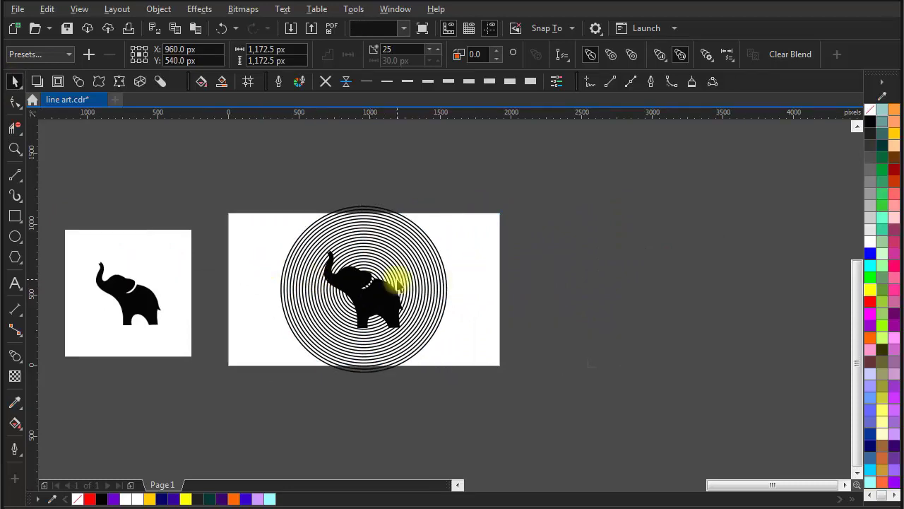
pyautogui.scroll(2, 398, 278)
pyautogui.scroll(2, 392, 364)
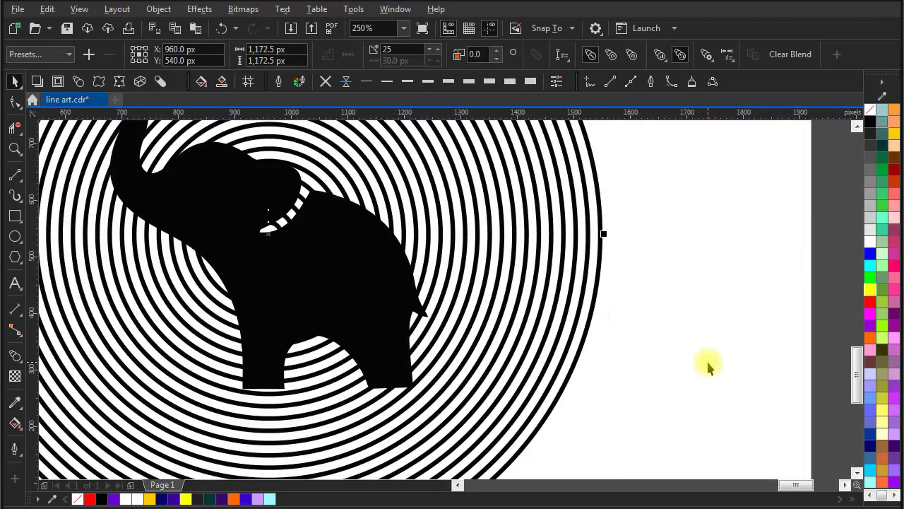
pyautogui.scroll(-2, 453, 349)
pyautogui.moveTo(454, 352); pyautogui.dragTo(473, 301)
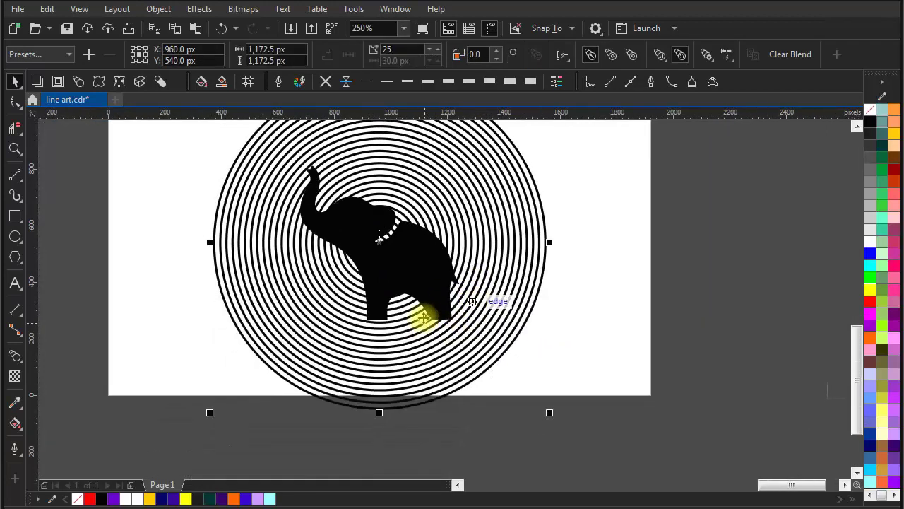
# - Scale the elephant silhouette up around its centre to about 860 × 835 px
pyautogui.moveTo(588, 138); pyautogui.dragTo(264, 348)
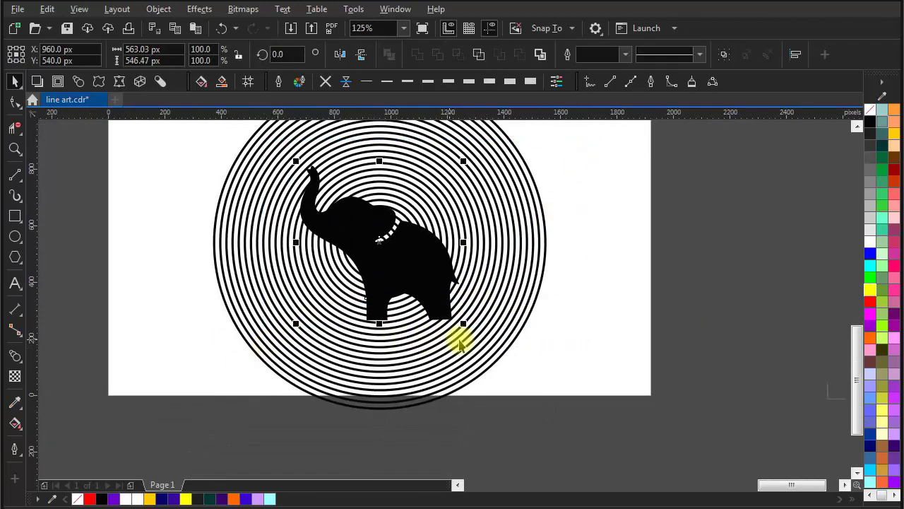
pyautogui.moveTo(463, 324); pyautogui.dragTo(513, 366)
pyautogui.moveTo(424, 302); pyautogui.dragTo(442, 335)
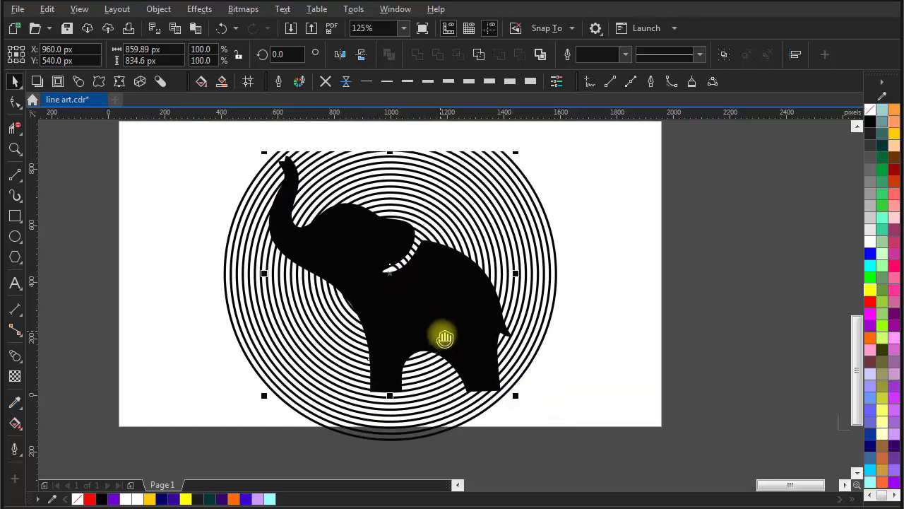
pyautogui.click(593, 250)
# - Break the concentric circle blend apart
pyautogui.click(446, 342)
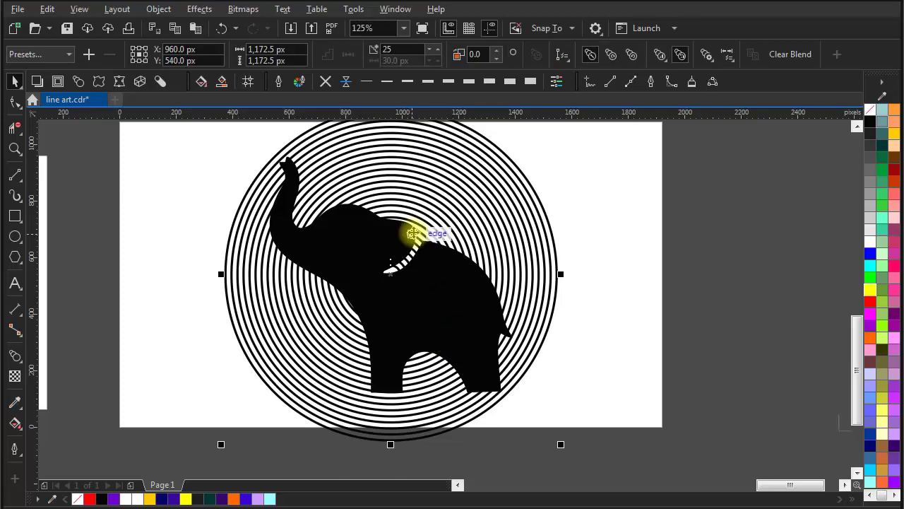
pyautogui.scroll(3, 371, 227)
pyautogui.moveTo(368, 234); pyautogui.dragTo(363, 277)
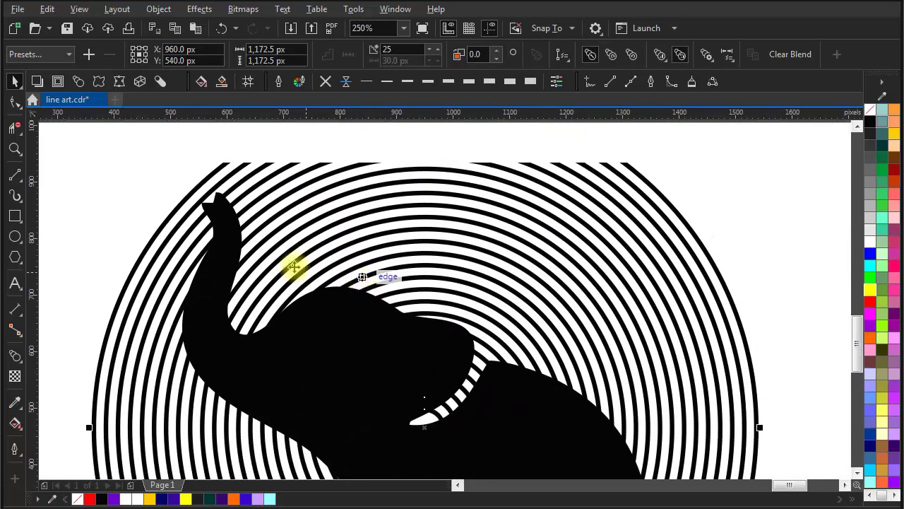
pyautogui.scroll(-6, 422, 238)
pyautogui.click(563, 262)
pyautogui.click(450, 224)
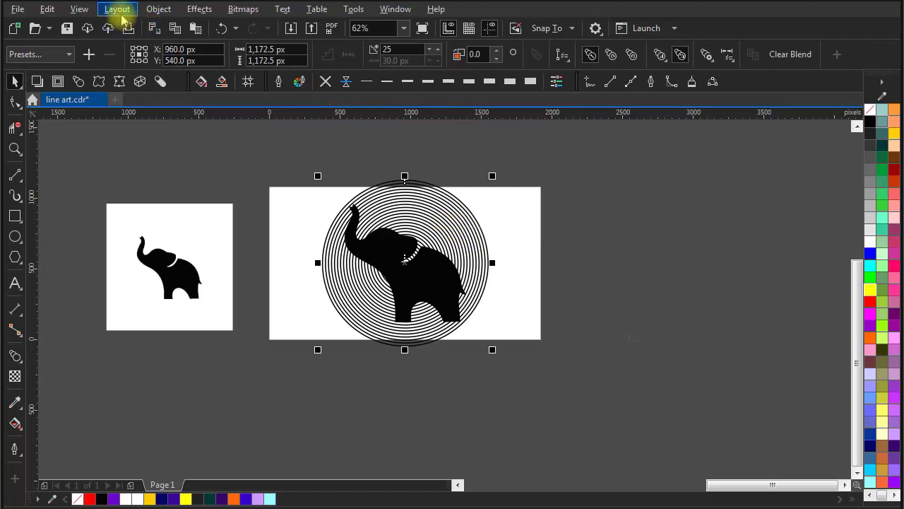
pyautogui.click(157, 9)
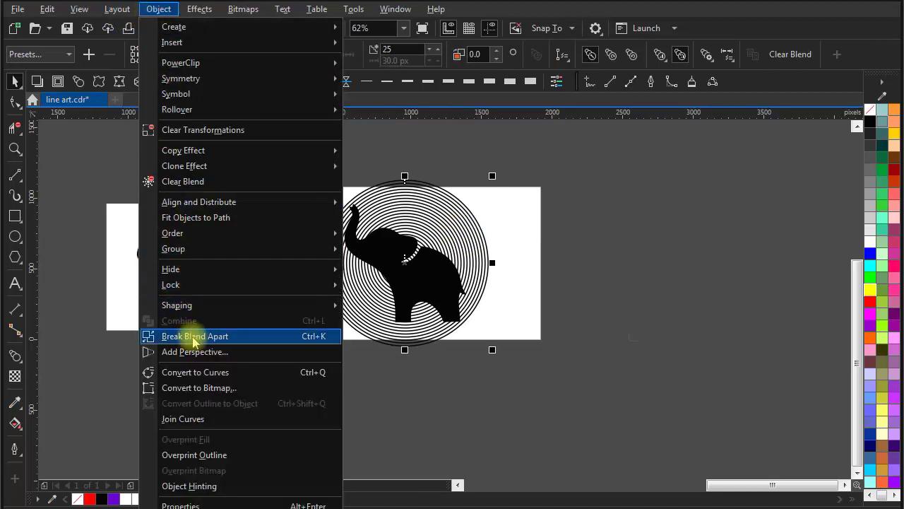
pyautogui.click(273, 337)
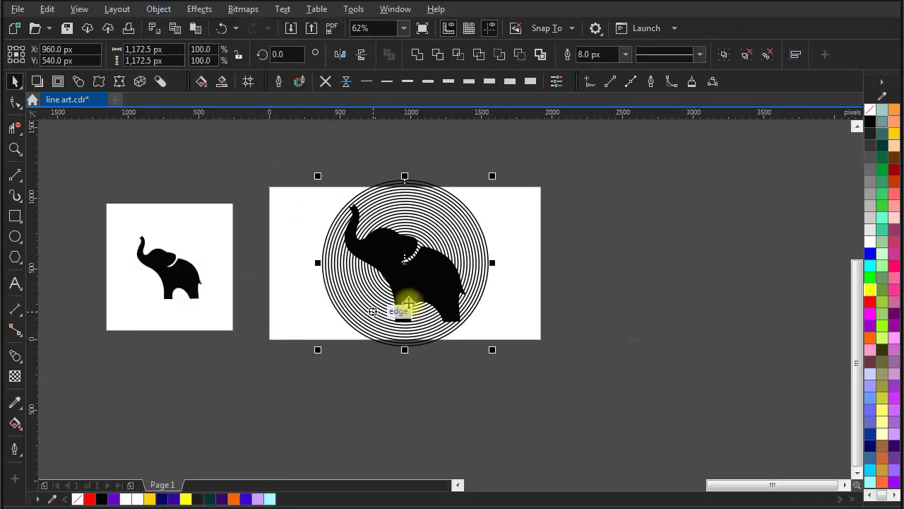
# - Select the inner circle group to check that it is separate, and clear the selection
pyautogui.click(517, 257)
pyautogui.click(435, 212)
pyautogui.scroll(2, 435, 211)
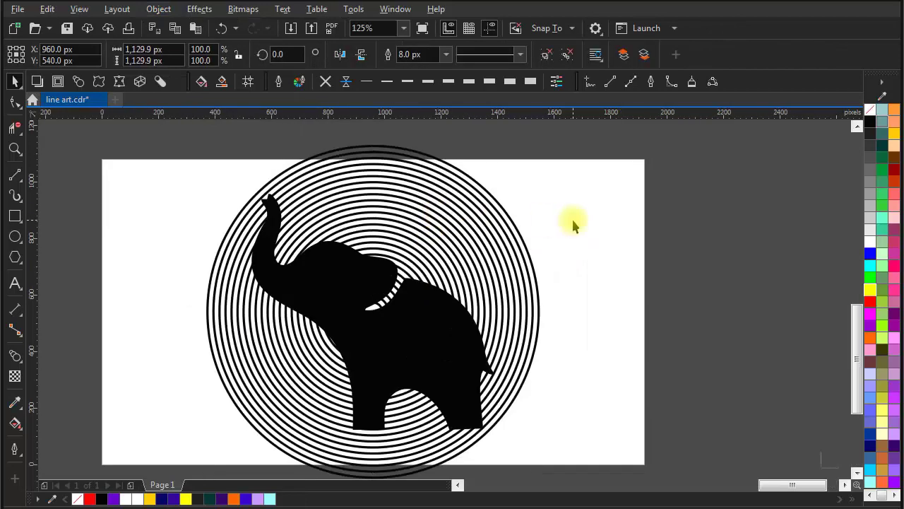
pyautogui.click(391, 152)
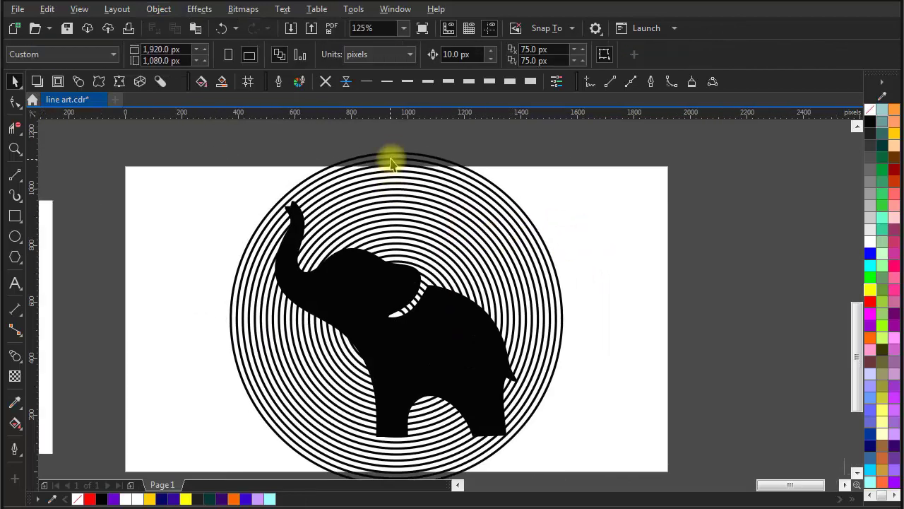
pyautogui.click(188, 195)
pyautogui.click(429, 205)
pyautogui.click(588, 223)
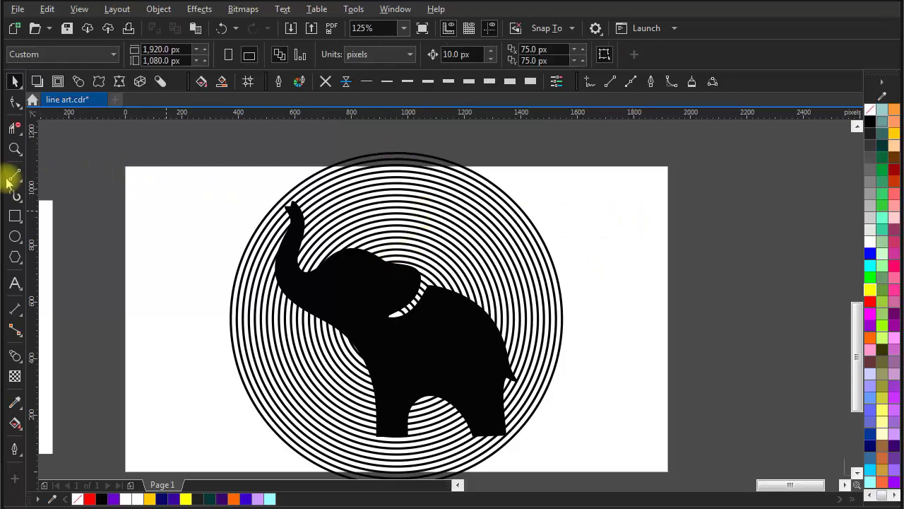
# - With the Virtual Segment Delete tool, delete the outer circle segments above the elephant's trunk and back
pyautogui.click(16, 130)
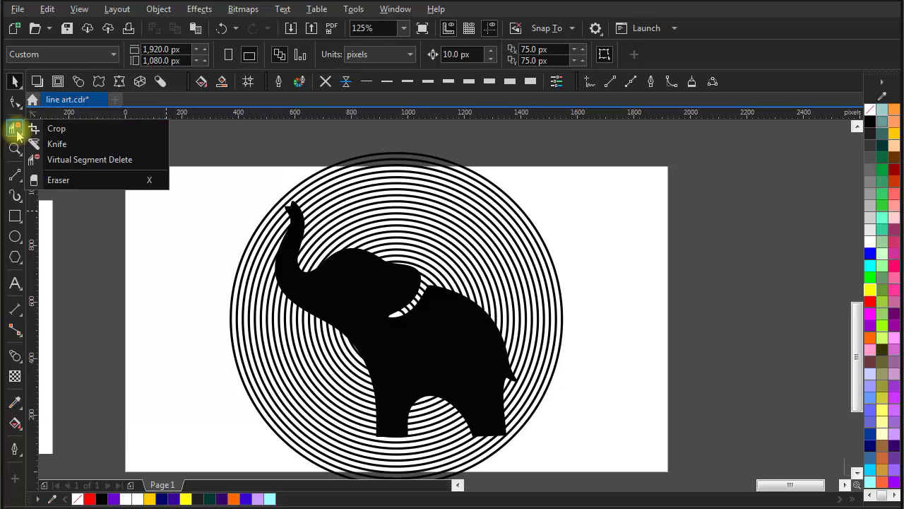
pyautogui.click(76, 160)
pyautogui.scroll(1, 414, 214)
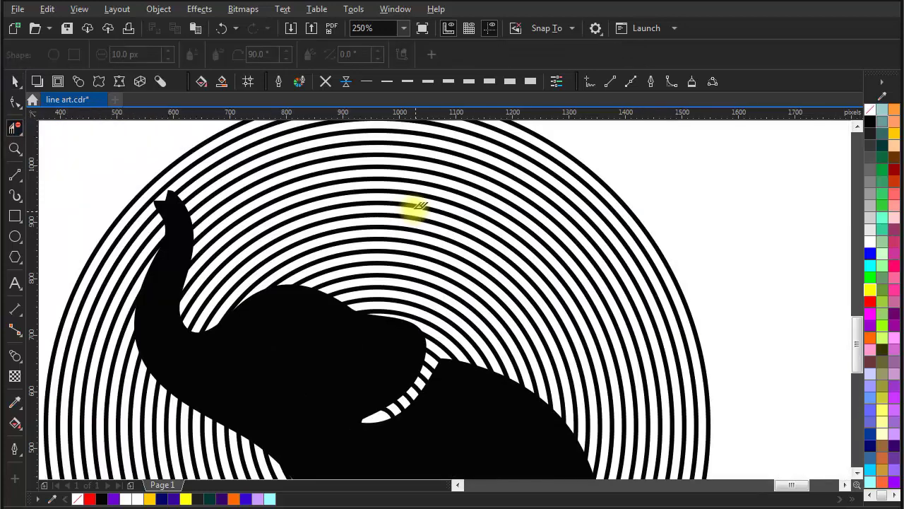
pyautogui.moveTo(414, 211); pyautogui.dragTo(469, 266)
pyautogui.moveTo(340, 146); pyautogui.dragTo(367, 209)
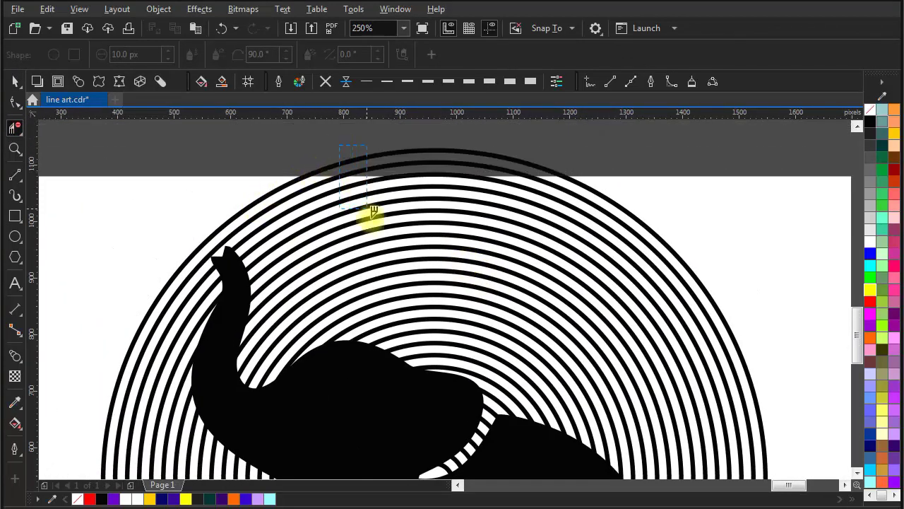
pyautogui.moveTo(384, 288); pyautogui.dragTo(385, 288)
pyautogui.scroll(-2, 390, 288)
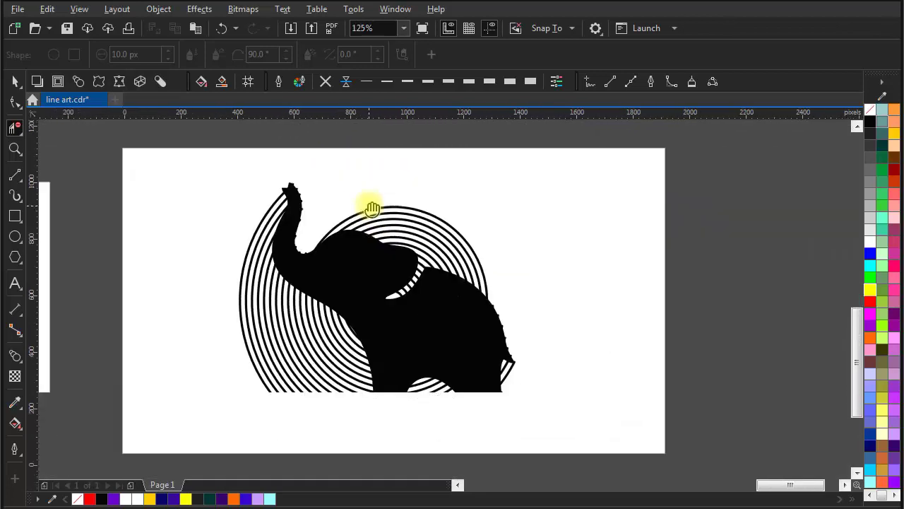
# - Delete the circle segments remaining outside the silhouette above the elephant's head and back
pyautogui.scroll(2, 370, 202)
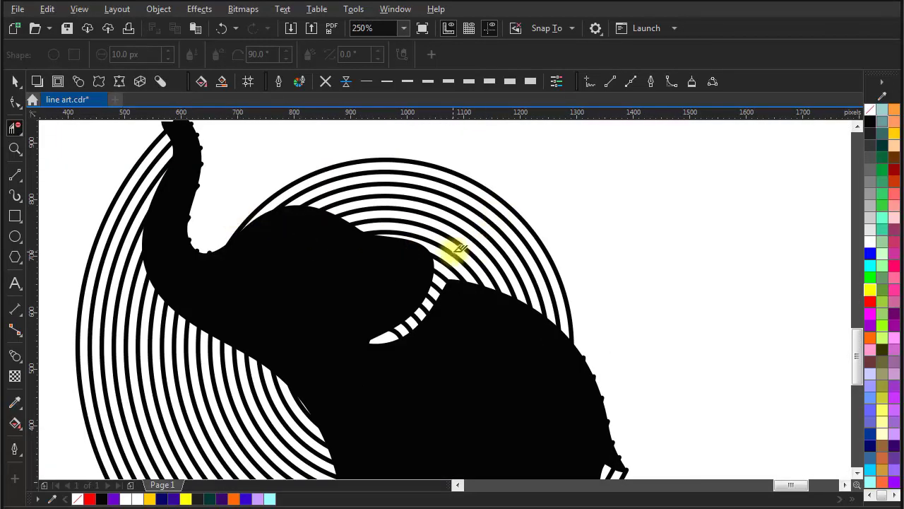
pyautogui.moveTo(547, 192); pyautogui.dragTo(546, 194)
pyautogui.scroll(2, 474, 258)
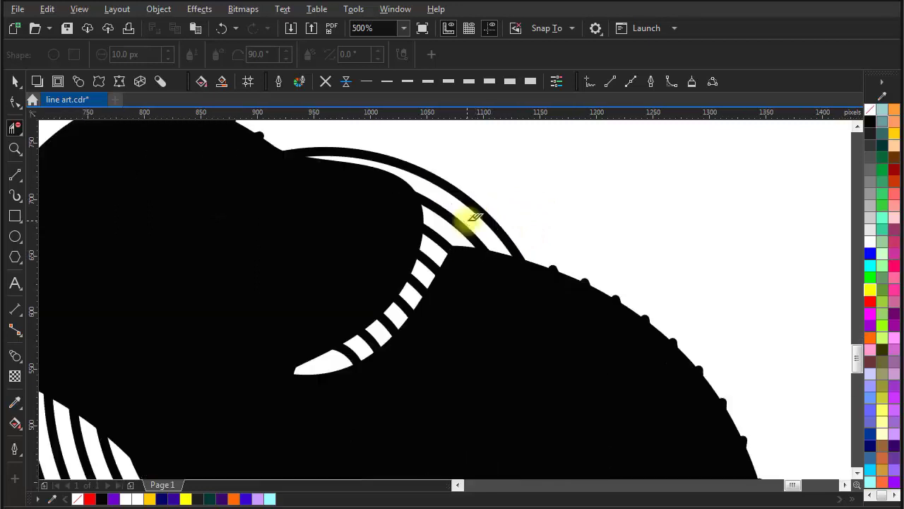
pyautogui.click(487, 216)
# - Delete the circle segments crossing the narrow white gap behind the elephant's ear
pyautogui.scroll(2, 466, 205)
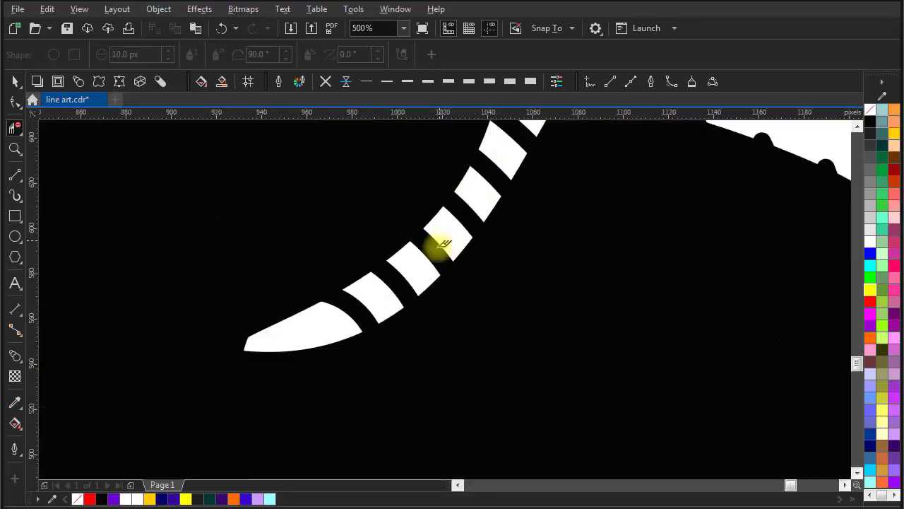
pyautogui.moveTo(392, 284); pyautogui.dragTo(393, 284)
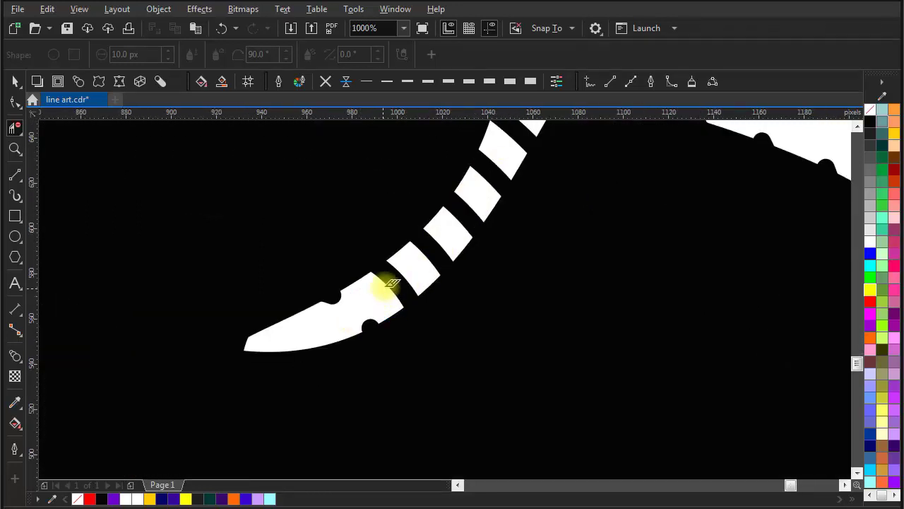
pyautogui.moveTo(433, 259); pyautogui.dragTo(455, 238)
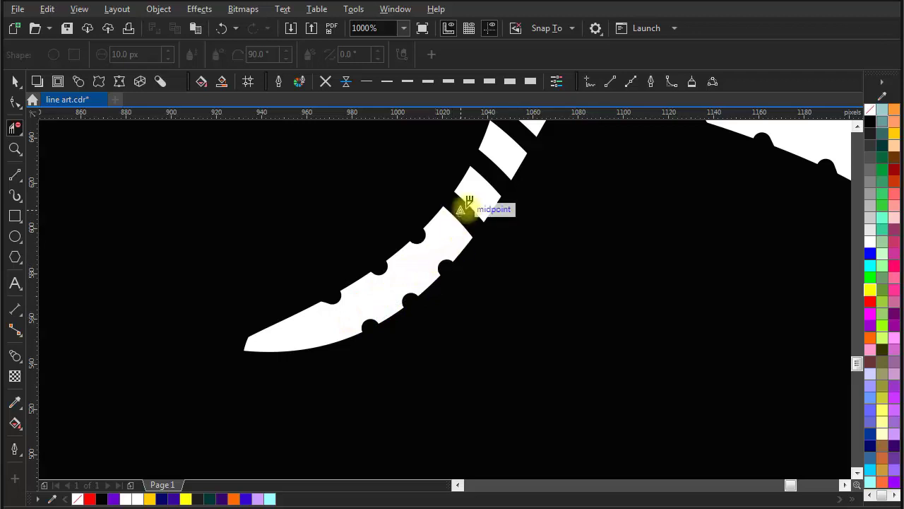
pyautogui.moveTo(498, 193)
pyautogui.mouseDown()
pyautogui.moveTo(429, 284)
pyautogui.moveTo(438, 245)
pyautogui.mouseUp()
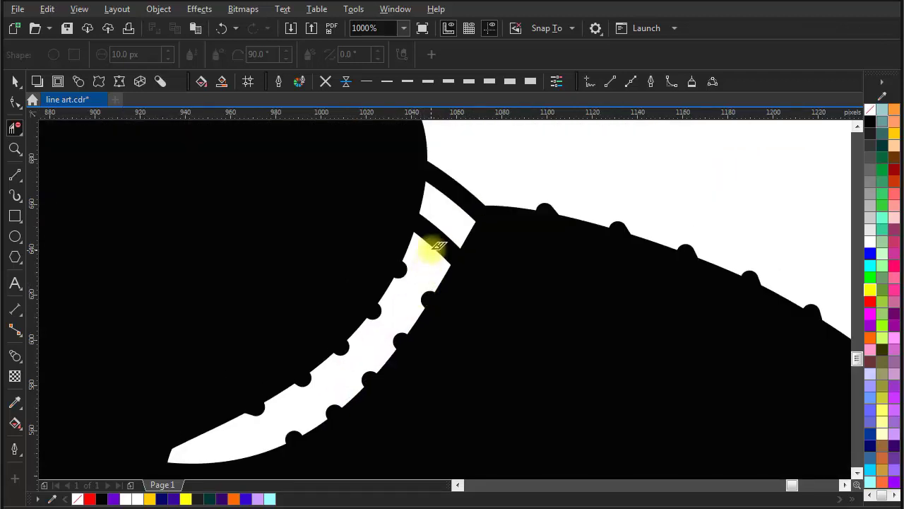
pyautogui.scroll(-5, 460, 178)
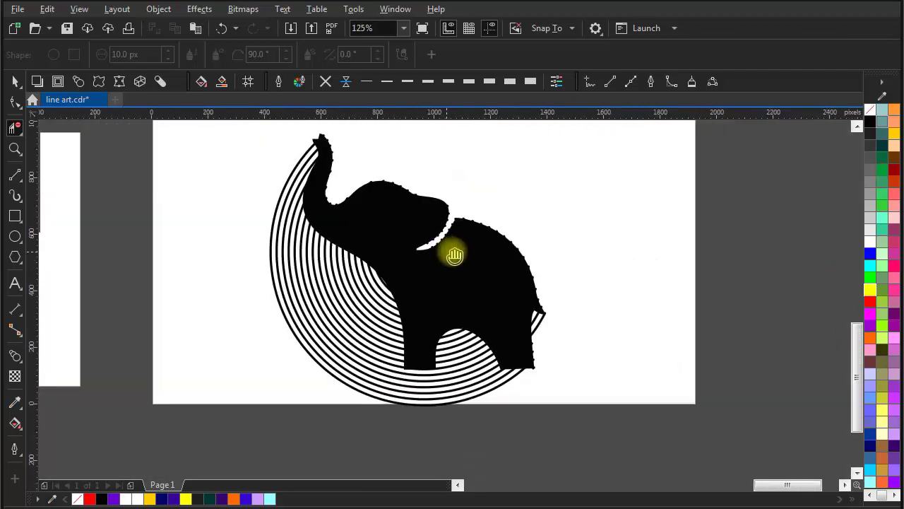
# - Delete the circle segments outside the silhouette around the elephant's trunk, chest and underside
pyautogui.moveTo(431, 288); pyautogui.dragTo(431, 287)
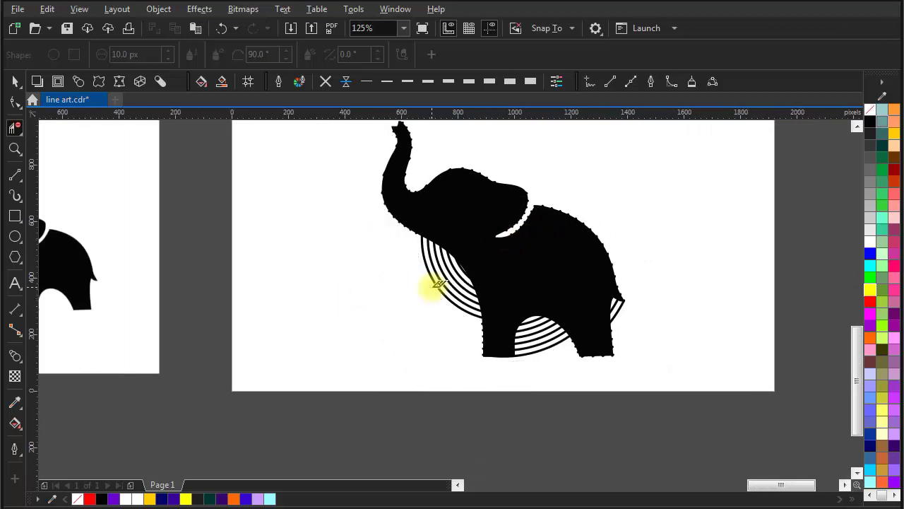
pyautogui.scroll(2, 442, 289)
pyautogui.moveTo(467, 260); pyautogui.dragTo(489, 250)
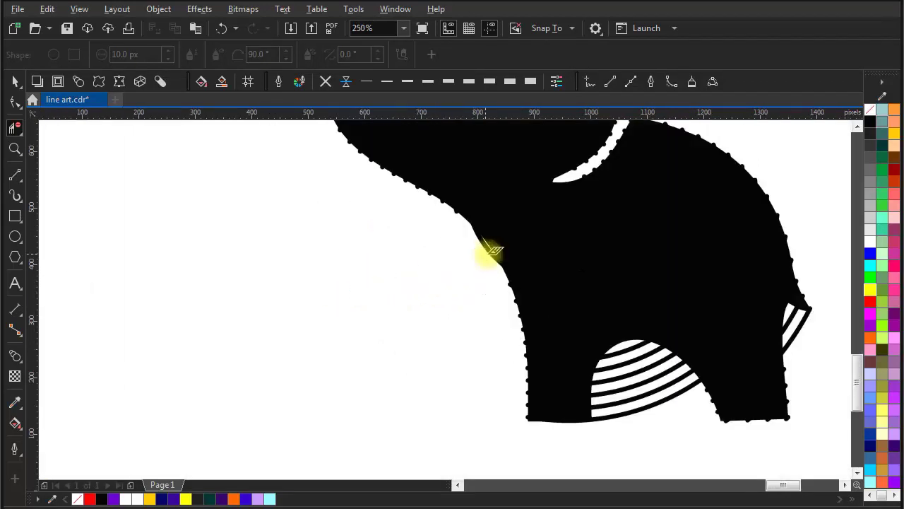
pyautogui.scroll(4, 491, 251)
pyautogui.scroll(-4, 485, 215)
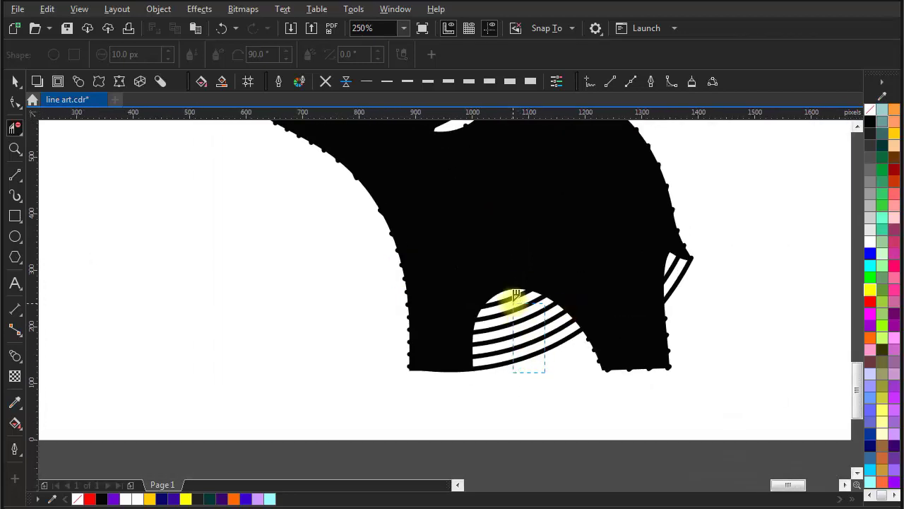
# - Delete the remaining circle segments between the elephant's legs and beside its tail
pyautogui.moveTo(514, 294); pyautogui.dragTo(514, 296)
pyautogui.scroll(1, 501, 347)
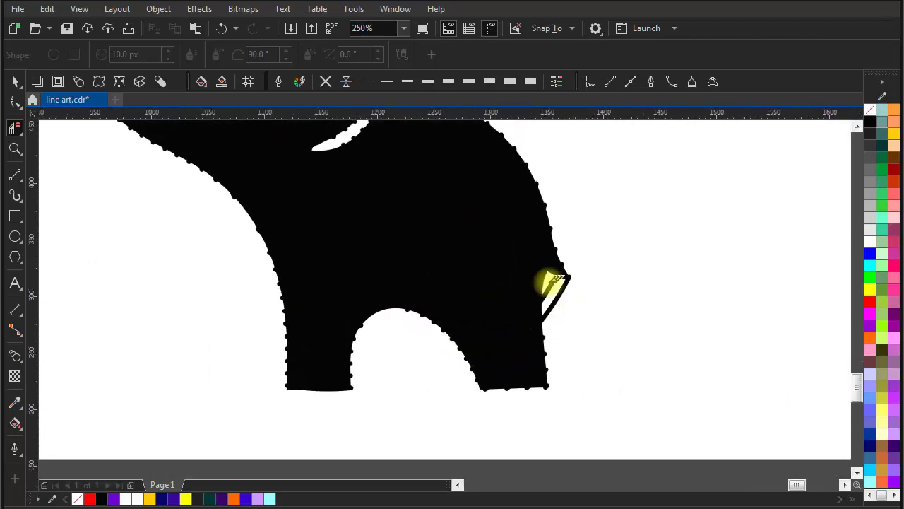
pyautogui.scroll(1, 549, 283)
pyautogui.scroll(1, 563, 301)
pyautogui.click(558, 289)
pyautogui.scroll(-3, 541, 272)
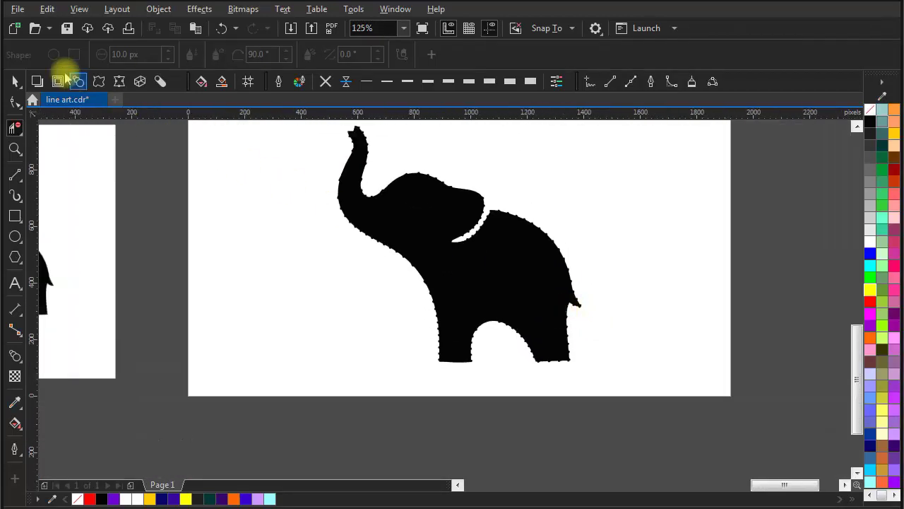
# - Try moving the trimmed circle lines off the black silhouette, and undo the move
pyautogui.click(14, 81)
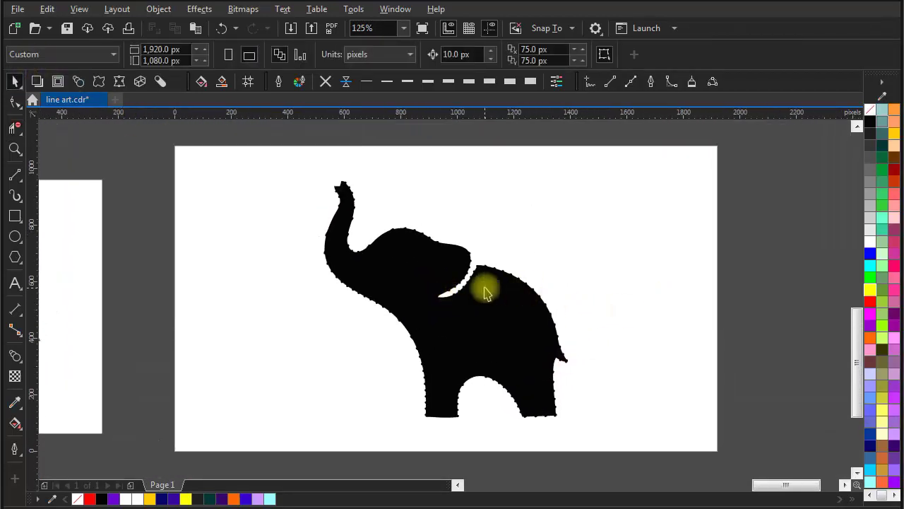
pyautogui.hotkey('ctrl', 'z')
pyautogui.hotkey('ctrl', 'z')
pyautogui.scroll(2, 321, 203)
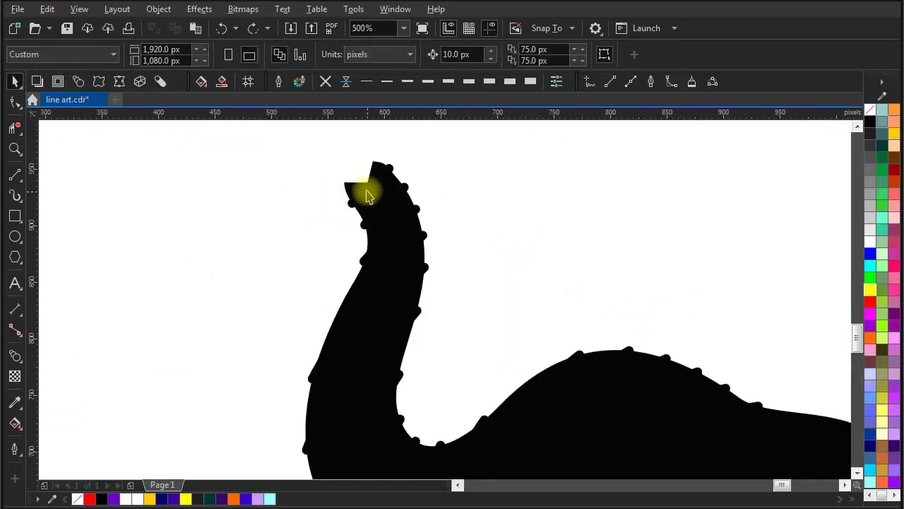
pyautogui.moveTo(348, 188); pyautogui.dragTo(255, 216)
pyautogui.scroll(-2, 317, 201)
pyautogui.moveTo(339, 305)
pyautogui.mouseDown()
pyautogui.moveTo(359, 220)
pyautogui.moveTo(323, 315)
pyautogui.mouseUp()
pyautogui.hotkey('ctrl', 'z')
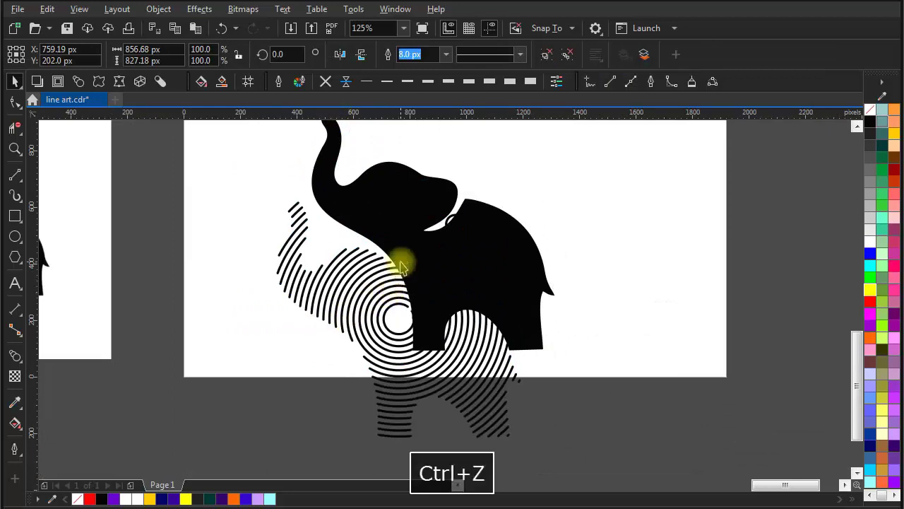
# - Move the black elephant silhouette off the page to the right, leaving the trimmed lines in place
pyautogui.moveTo(379, 277); pyautogui.dragTo(400, 367)
pyautogui.moveTo(355, 210); pyautogui.dragTo(231, 242)
pyautogui.scroll(-2, 316, 280)
pyautogui.moveTo(343, 232); pyautogui.dragTo(518, 242)
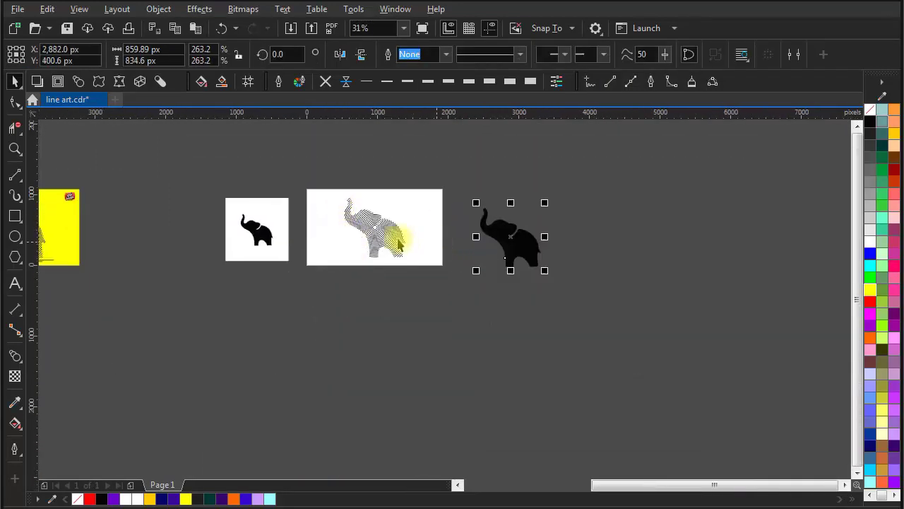
pyautogui.scroll(2, 385, 233)
pyautogui.scroll(2, 376, 228)
pyautogui.scroll(-2, 504, 238)
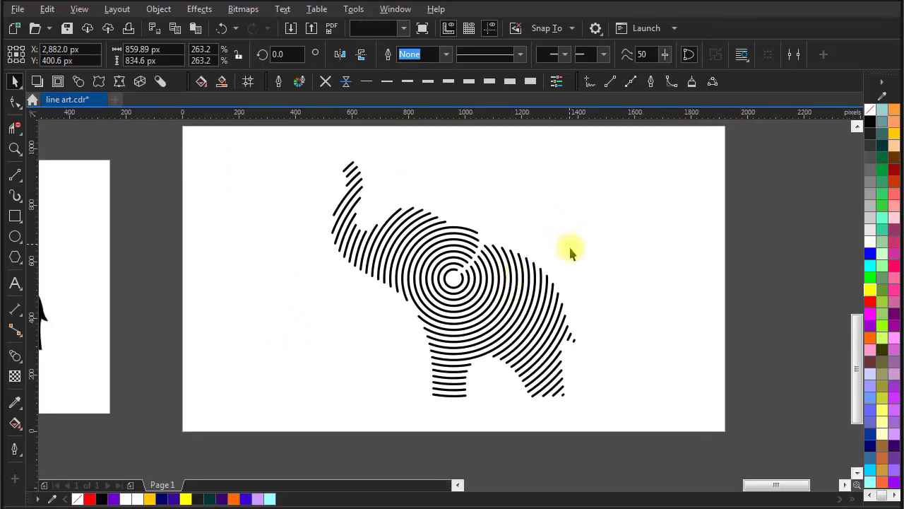
# - Select all the trimmed circle lines that form the elephant on the page
pyautogui.click(570, 253)
pyautogui.scroll(-3, 573, 258)
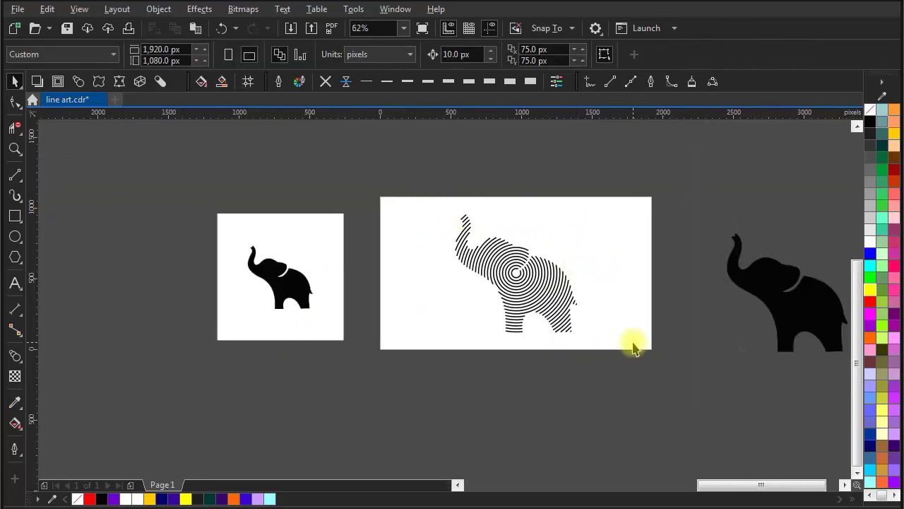
pyautogui.click(573, 318)
pyautogui.scroll(3, 579, 321)
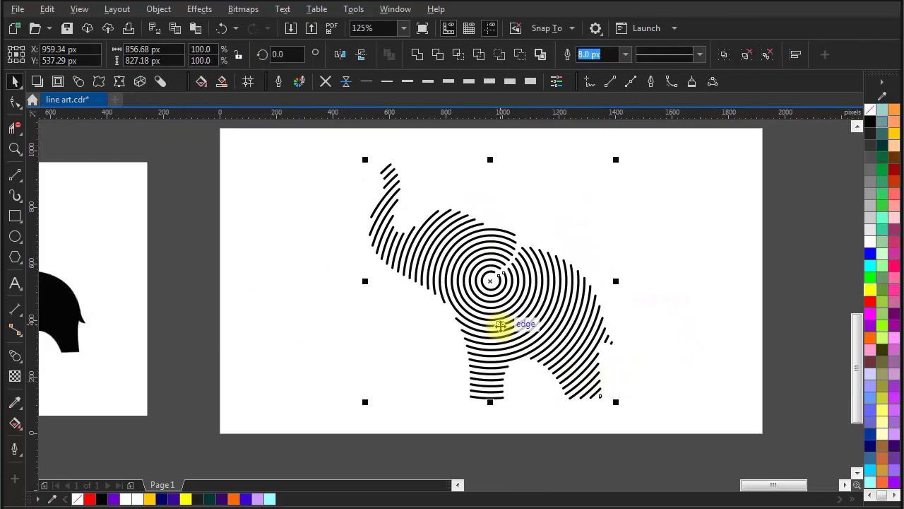
pyautogui.moveTo(471, 340); pyautogui.dragTo(515, 389)
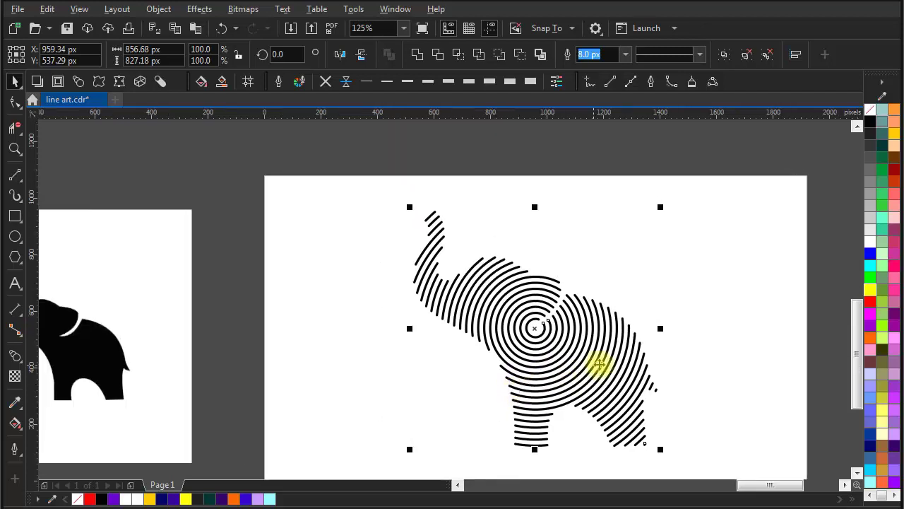
pyautogui.moveTo(670, 368); pyautogui.dragTo(599, 403)
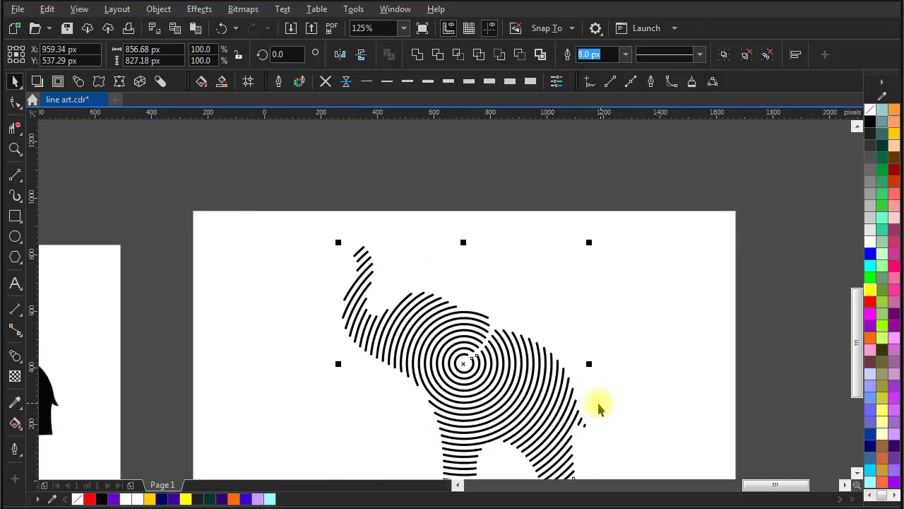
# - Try several outline widths on the elephant lines, including 3 px, 16 px and 20 px
pyautogui.click(428, 82)
pyautogui.click(407, 82)
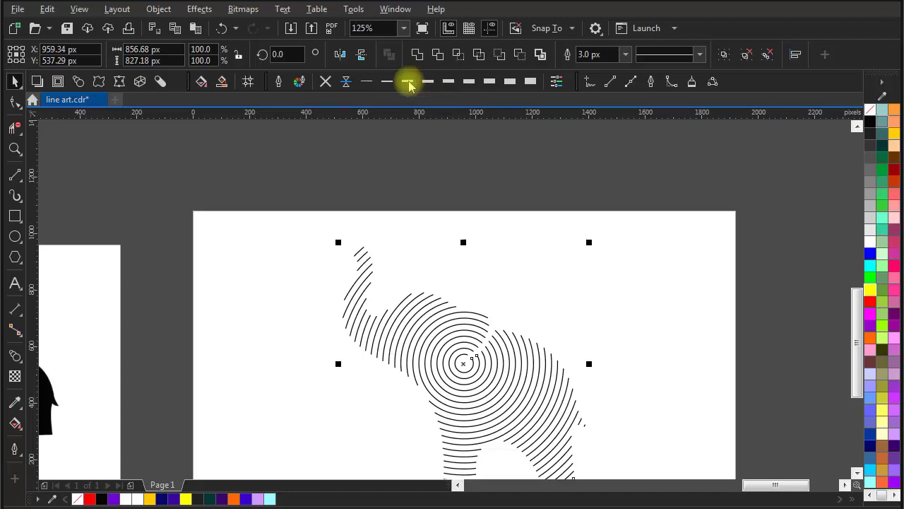
pyautogui.click(388, 82)
pyautogui.click(468, 82)
pyautogui.click(489, 82)
pyautogui.click(509, 82)
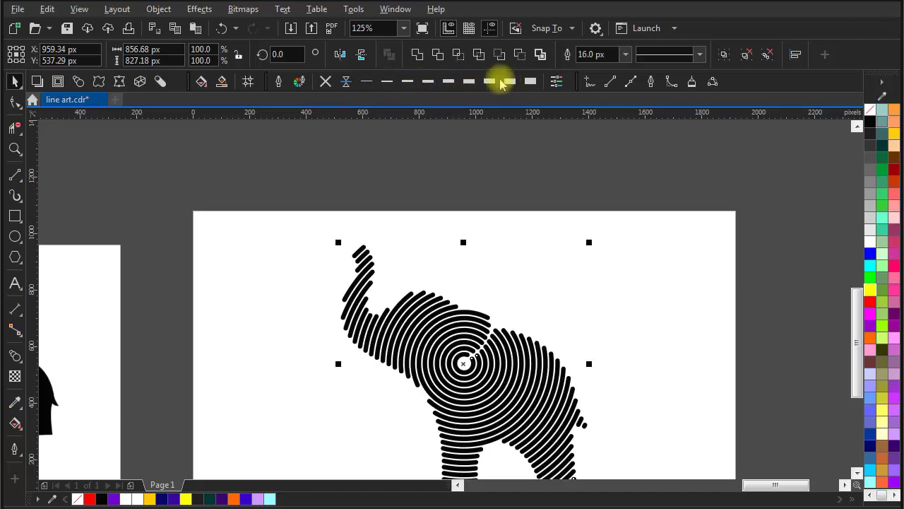
pyautogui.click(531, 82)
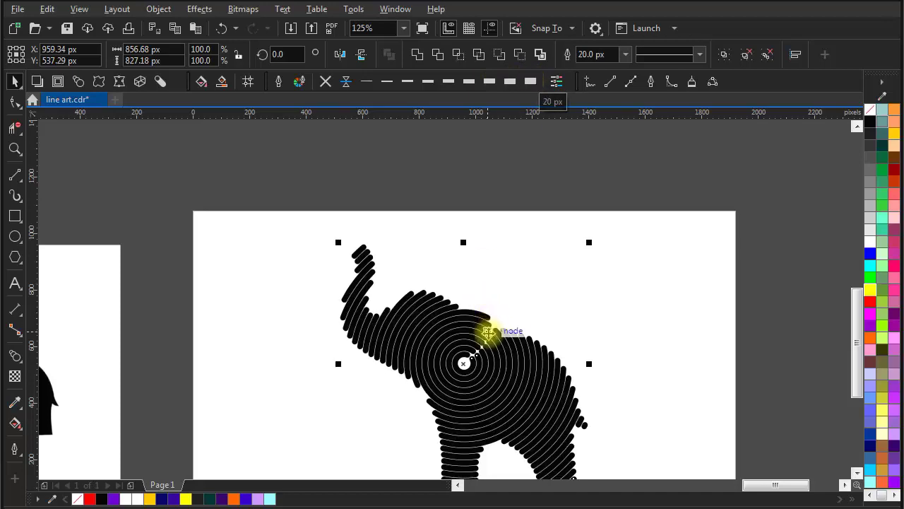
# - Set the outline width of the elephant lines to 16 px
pyautogui.scroll(-2, 490, 329)
pyautogui.scroll(2, 493, 304)
pyautogui.moveTo(481, 297); pyautogui.dragTo(589, 392)
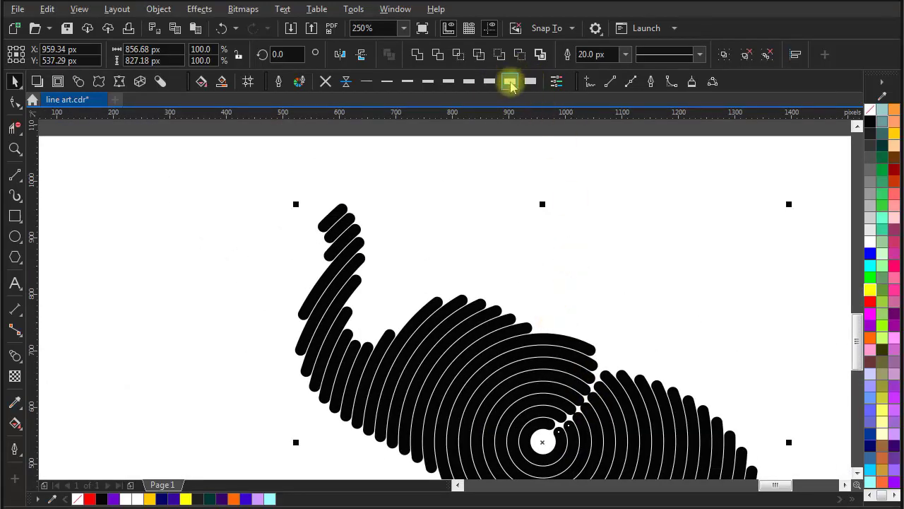
pyautogui.click(510, 82)
pyautogui.scroll(-2, 438, 262)
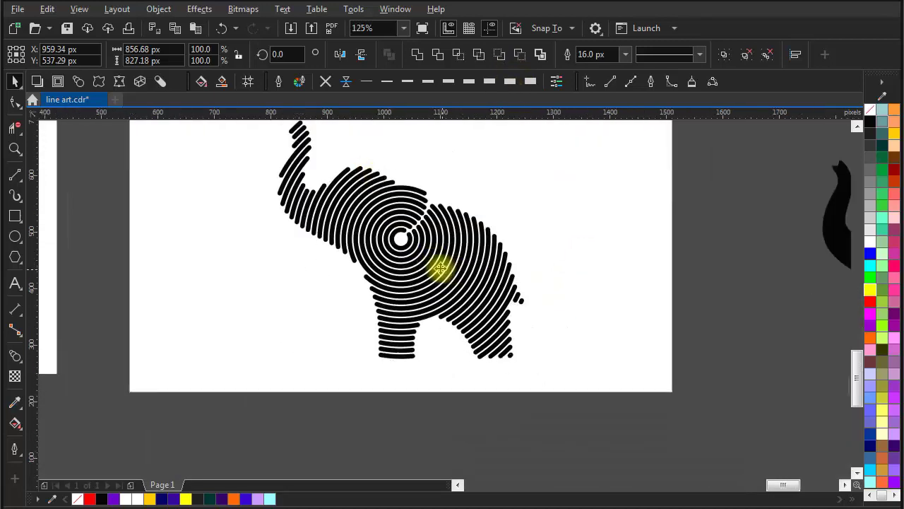
pyautogui.scroll(2, 442, 265)
pyautogui.scroll(-2, 442, 265)
# - Reselect all the thickened lines of the elephant on the page
pyautogui.click(609, 294)
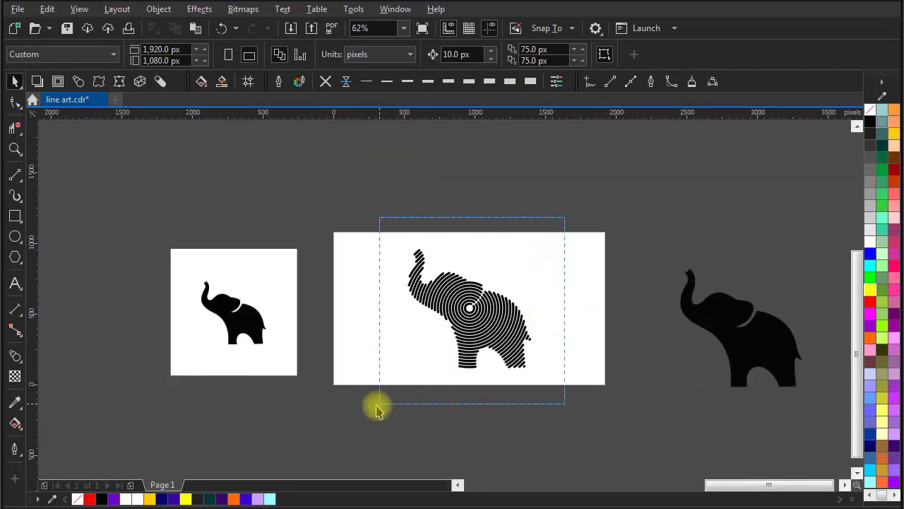
pyautogui.moveTo(375, 412); pyautogui.dragTo(377, 410)
pyautogui.hscroll(3, 511, 375)
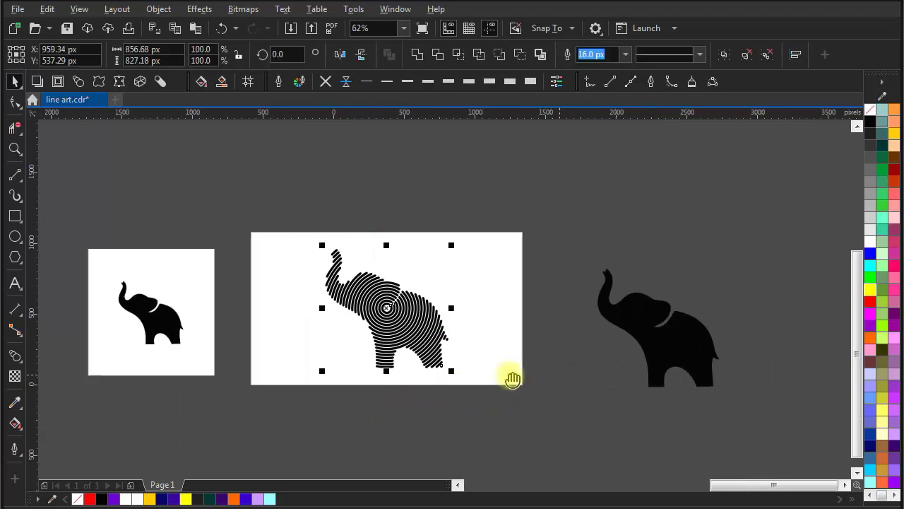
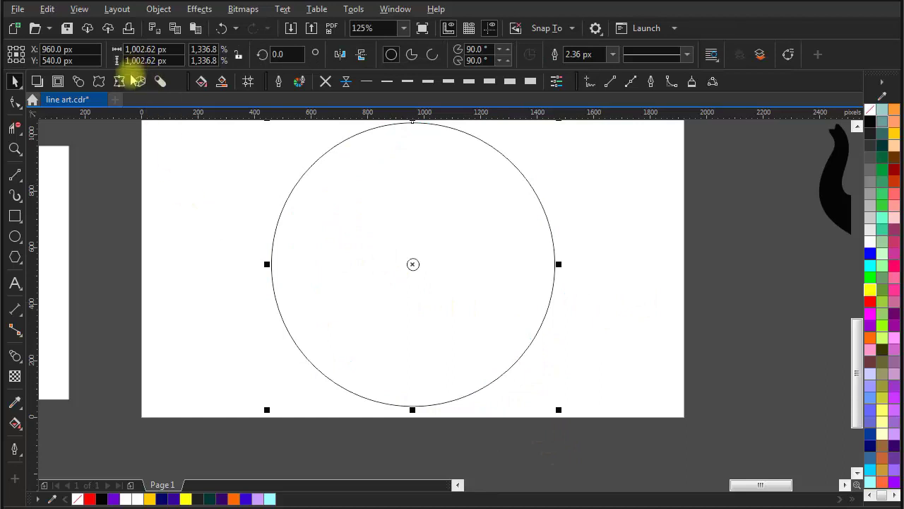
# - Blend the small centre circle into the large circle and set the blend to 25 steps
pyautogui.click(81, 82)
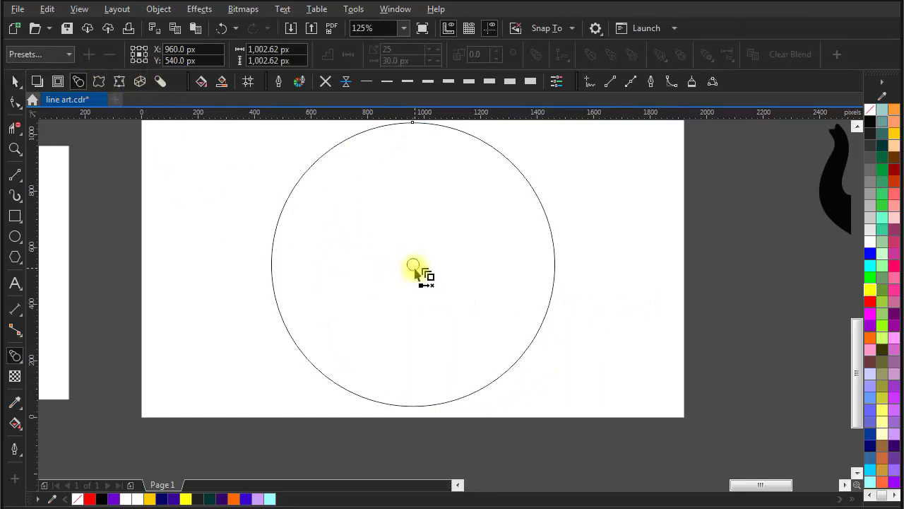
pyautogui.moveTo(414, 269); pyautogui.dragTo(428, 407)
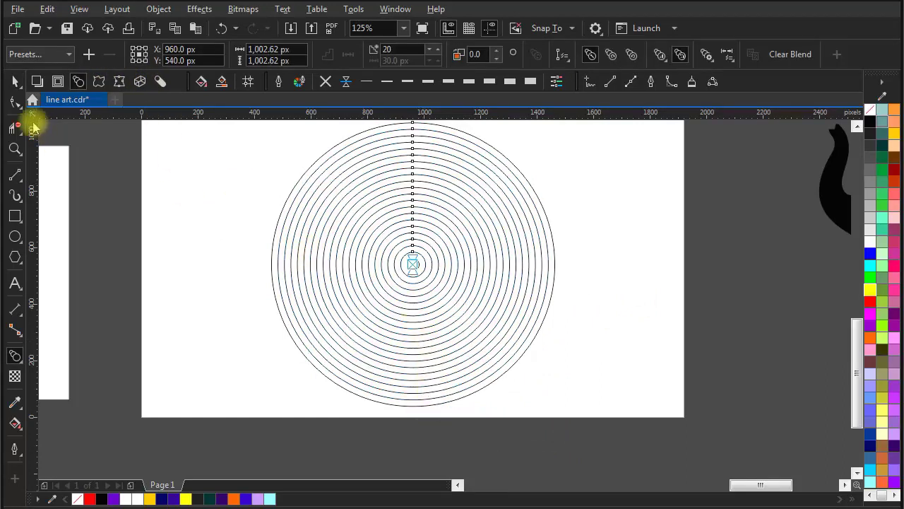
pyautogui.click(14, 82)
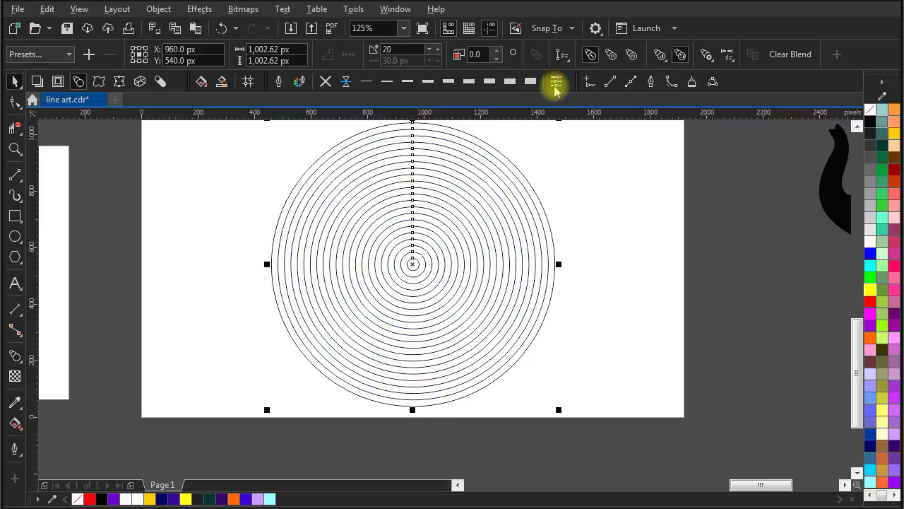
pyautogui.click(439, 49)
pyautogui.click(439, 49)
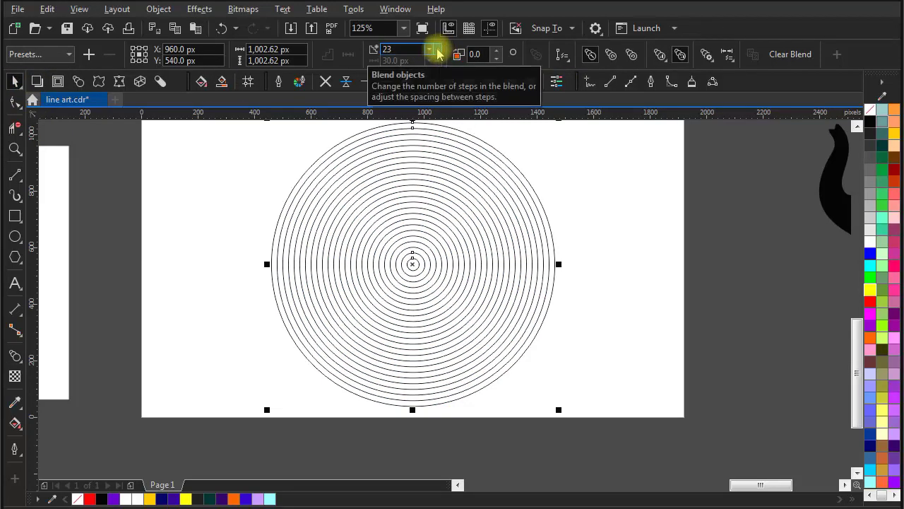
pyautogui.click(437, 49)
pyautogui.click(437, 49)
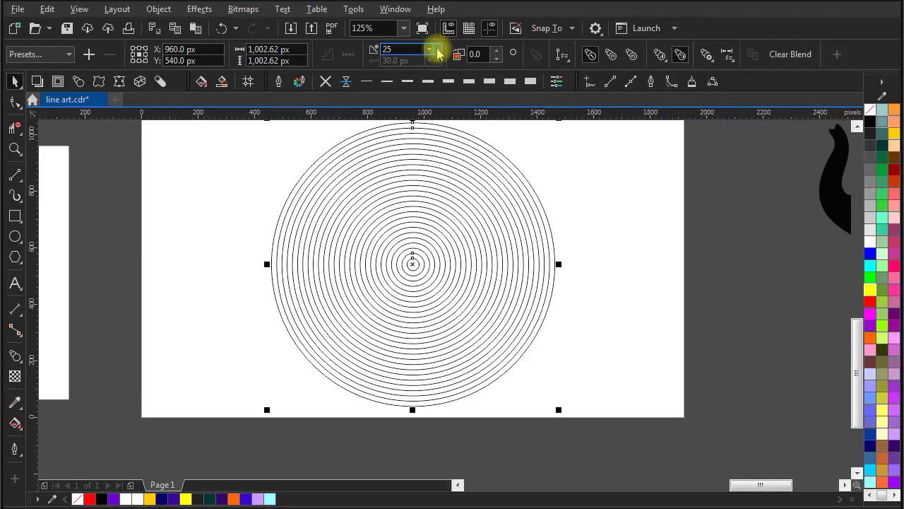
# - Set the outline width of the blended concentric circles to 8 px
pyautogui.click(469, 82)
pyautogui.moveTo(499, 215); pyautogui.dragTo(497, 277)
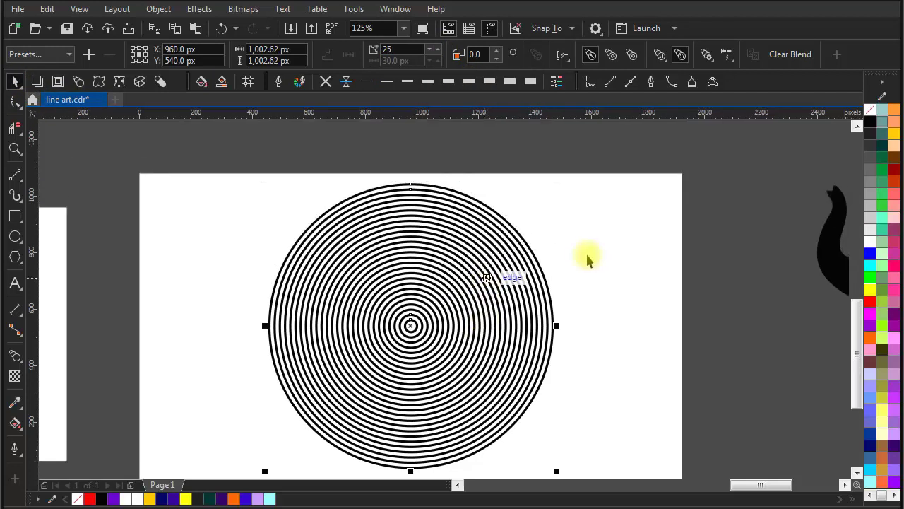
pyautogui.click(587, 250)
pyautogui.click(475, 250)
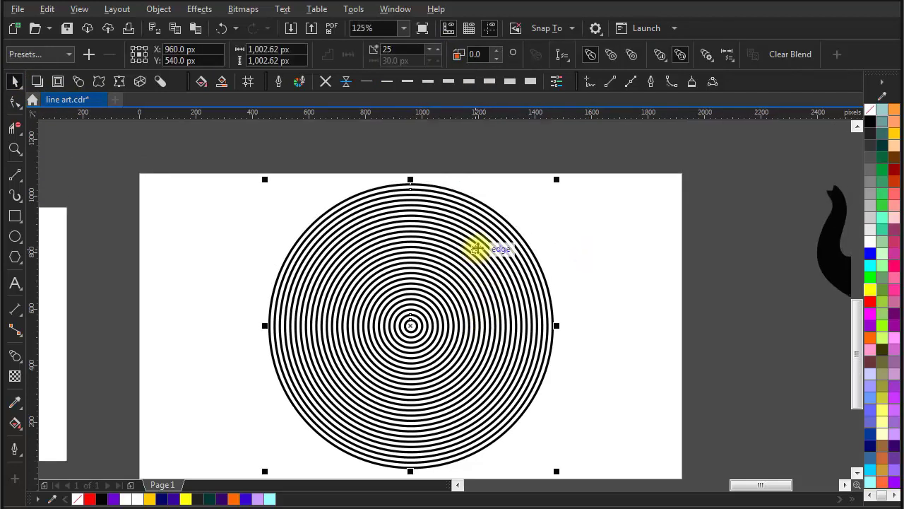
pyautogui.click(369, 198)
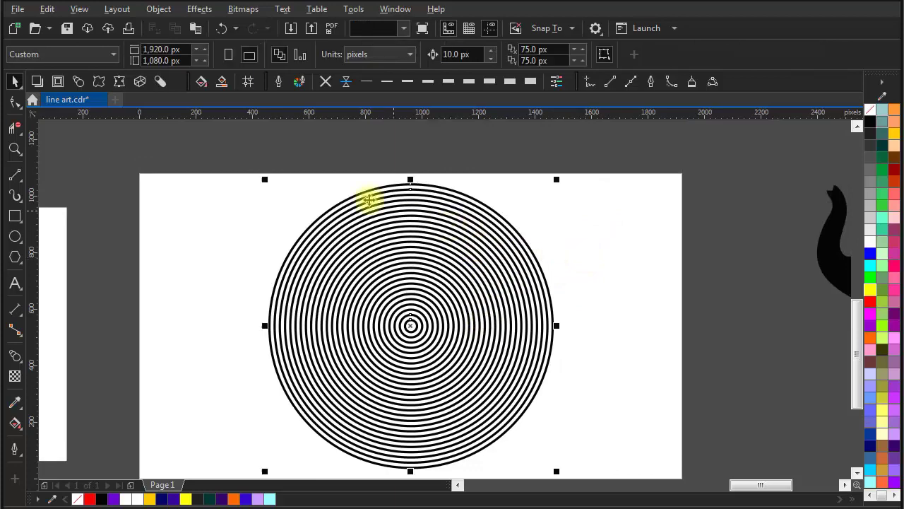
pyautogui.scroll(-2, 400, 247)
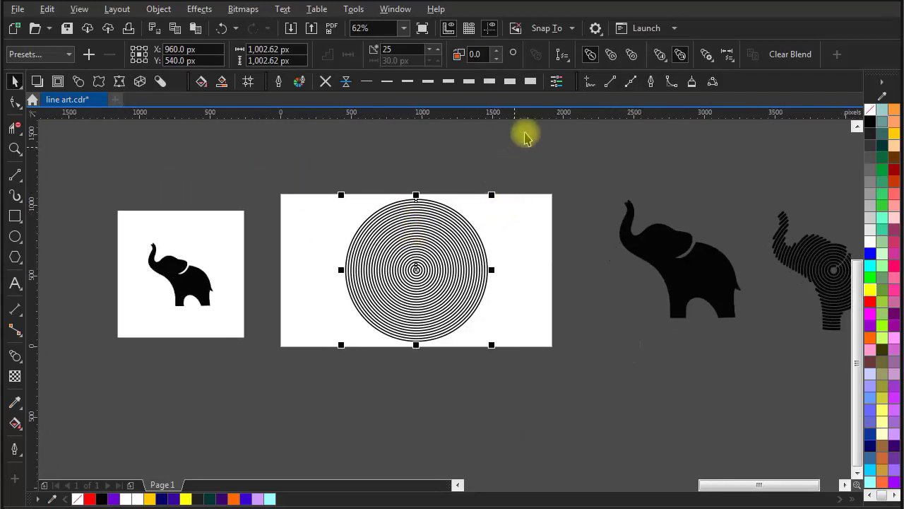
# - Break the circle blend apart into separate objects
pyautogui.click(158, 9)
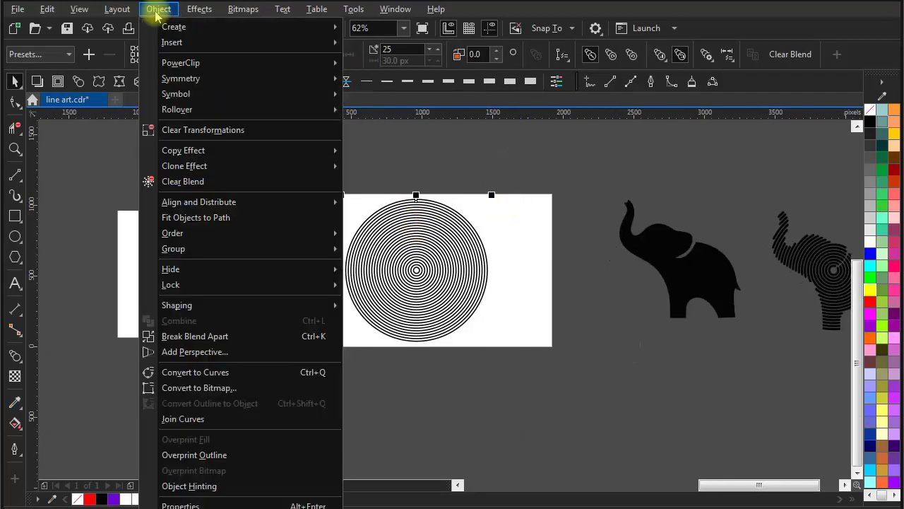
pyautogui.click(188, 339)
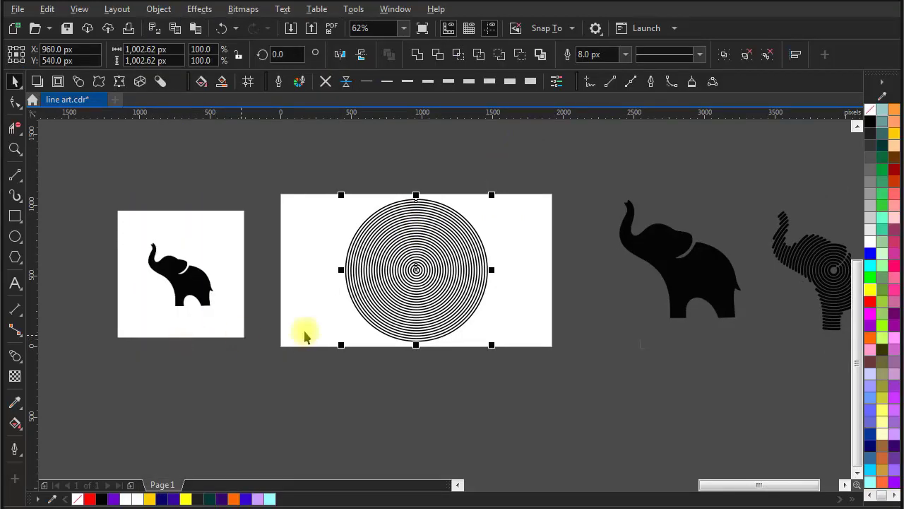
pyautogui.scroll(4, 470, 241)
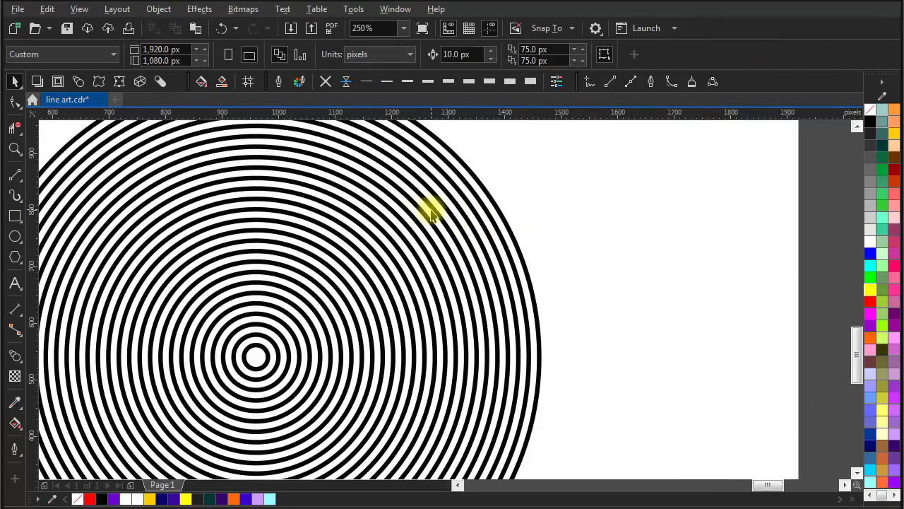
# - Try moving the grouped intermediate circles and undo it, and test shifting the small centre circle and returning it to the centre
pyautogui.moveTo(438, 211); pyautogui.dragTo(601, 231)
pyautogui.hotkey('ctrl', 'z')
pyautogui.scroll(-1, 527, 235)
pyautogui.moveTo(645, 245); pyautogui.dragTo(464, 289)
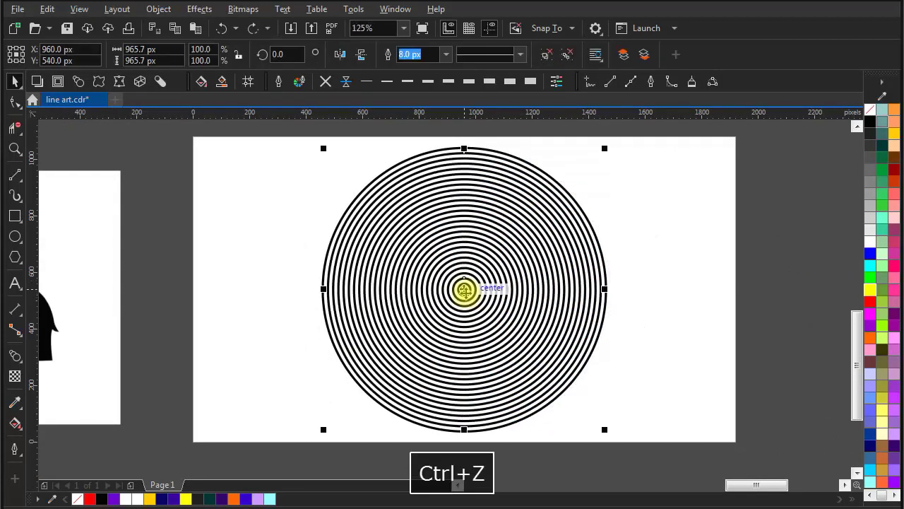
pyautogui.scroll(2, 464, 290)
pyautogui.click(472, 293)
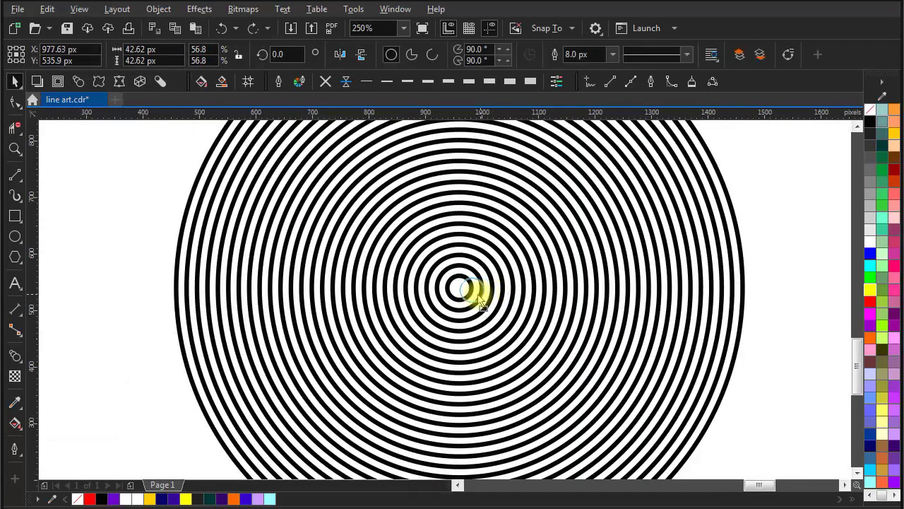
pyautogui.scroll(-2, 473, 292)
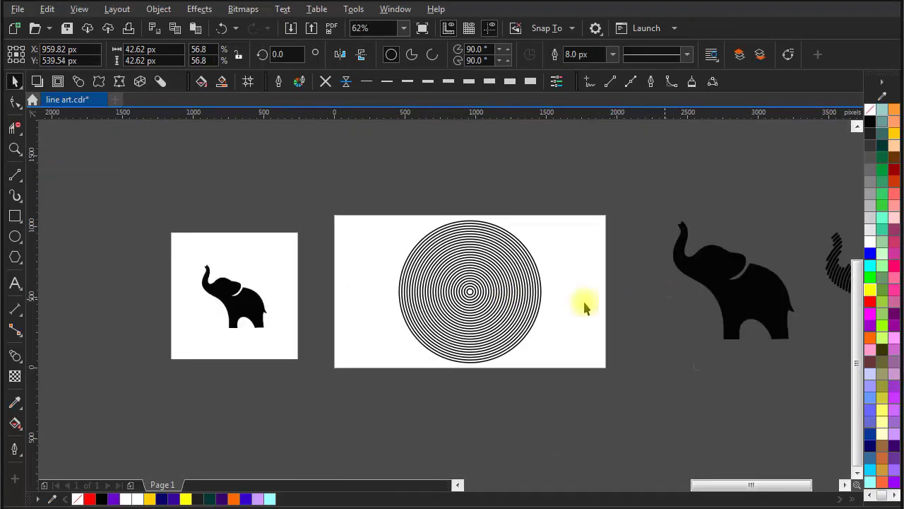
pyautogui.click(584, 307)
# - Ungroup the intermediate circles of the former blend
pyautogui.scroll(1, 514, 304)
pyautogui.click(514, 297)
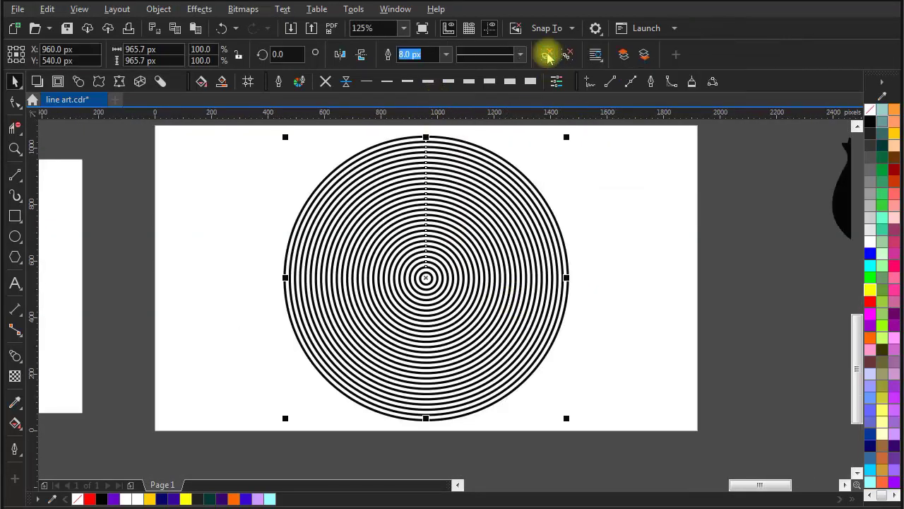
pyautogui.click(547, 56)
pyautogui.click(604, 219)
# - Select all the concentric circles and convert their outlines to objects
pyautogui.scroll(-1, 604, 219)
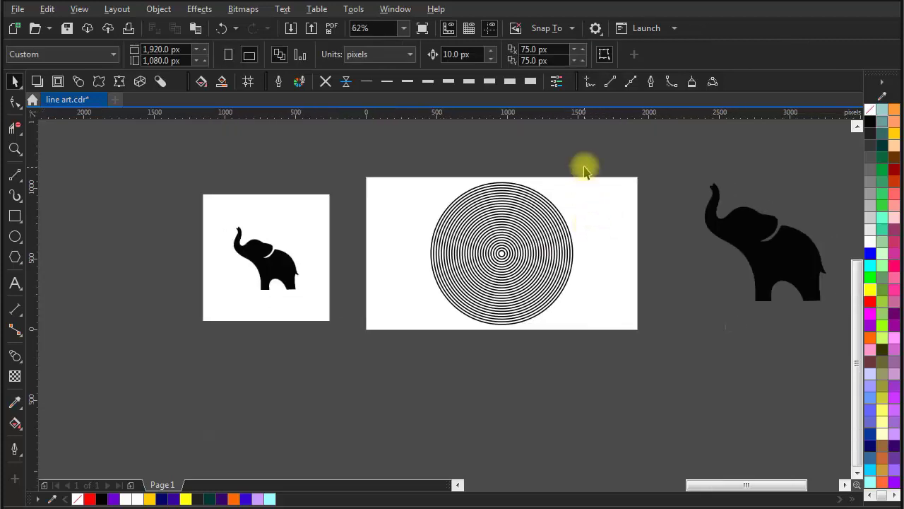
pyautogui.moveTo(421, 334); pyautogui.dragTo(424, 332)
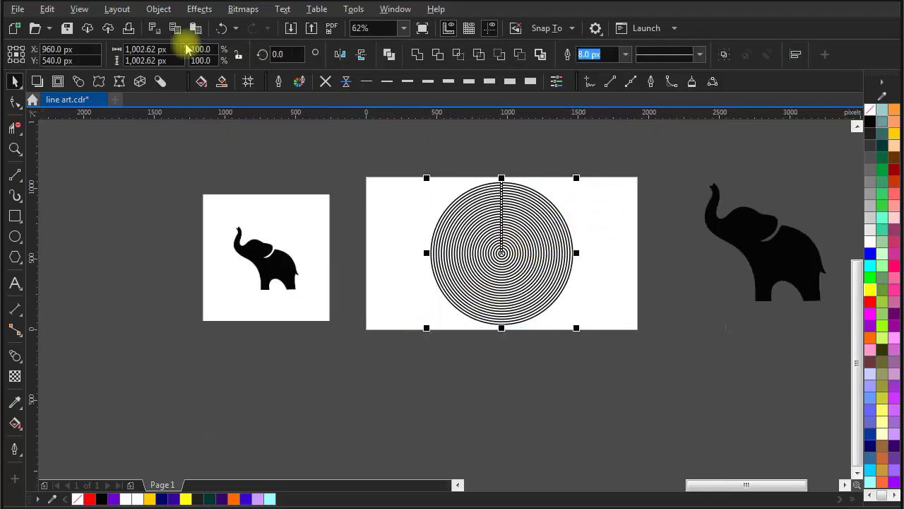
pyautogui.click(159, 9)
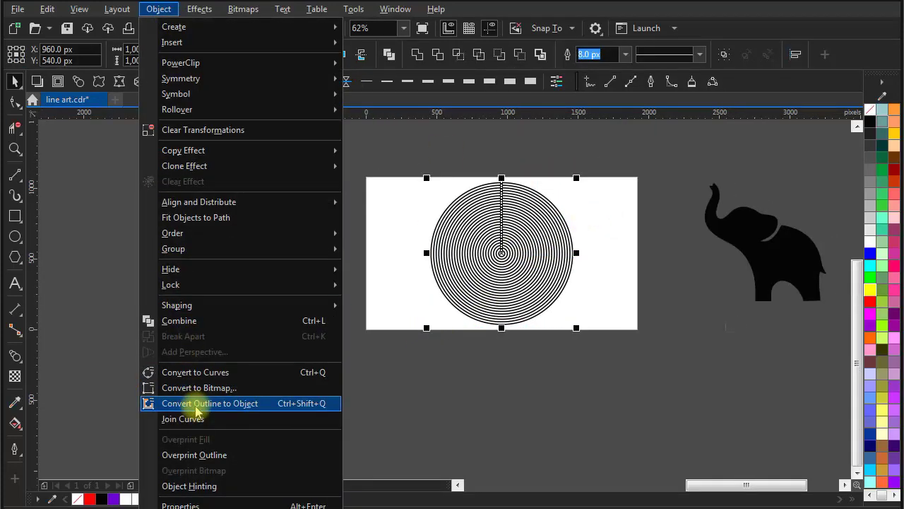
pyautogui.click(297, 404)
pyautogui.scroll(1, 586, 202)
# - Try moving a single converted ring sideways out of the pattern, and undo the move
pyautogui.click(586, 202)
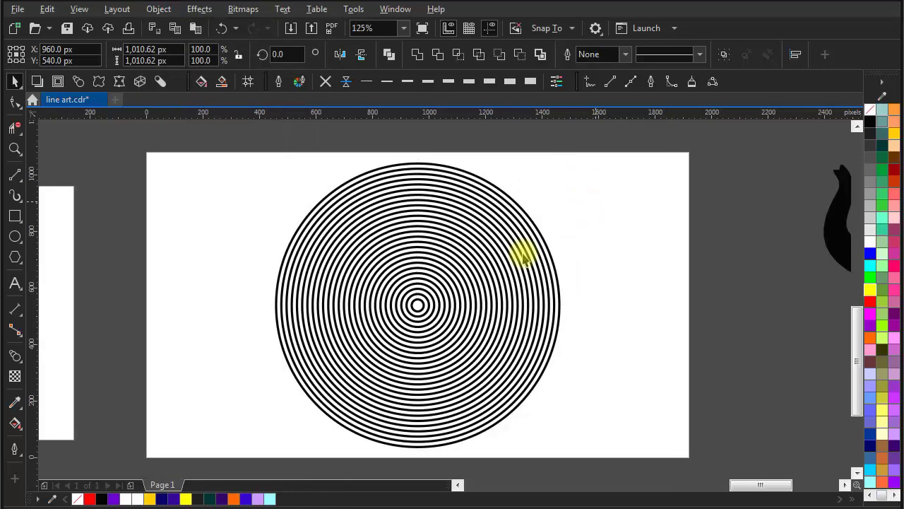
pyautogui.moveTo(510, 259); pyautogui.dragTo(578, 258)
pyautogui.hotkey('ctrl', 'z')
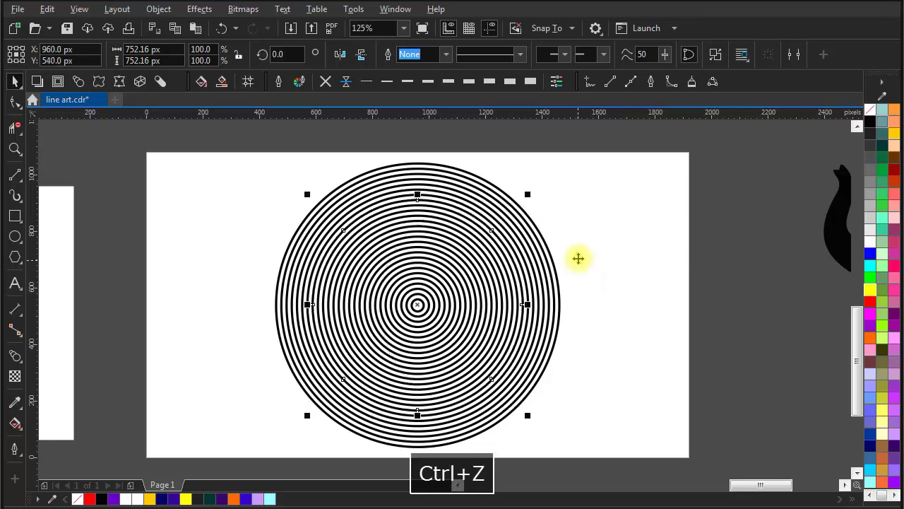
# - Try recolouring all the concentric rings dark green, yellow and orange
pyautogui.moveTo(612, 152); pyautogui.dragTo(166, 452)
pyautogui.rightClick(885, 148)
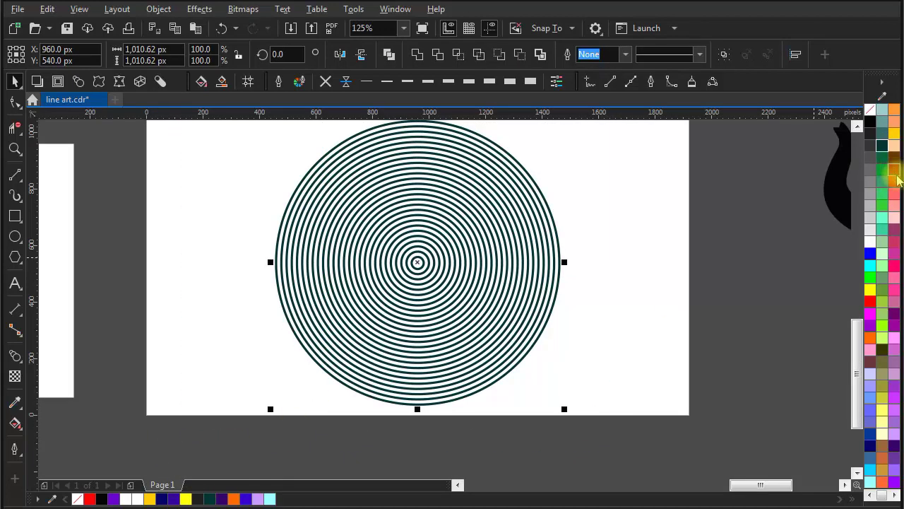
pyautogui.rightClick(894, 133)
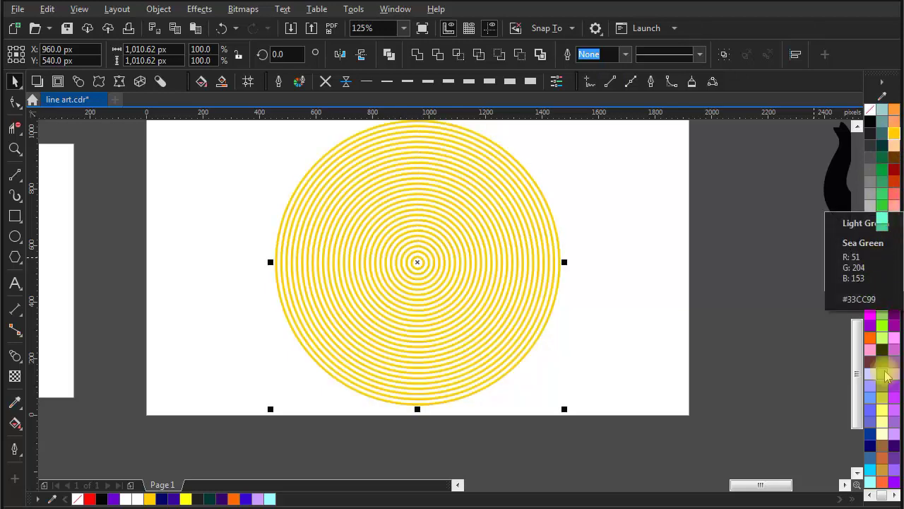
pyautogui.rightClick(871, 337)
pyautogui.click(597, 289)
pyautogui.scroll(-2, 601, 303)
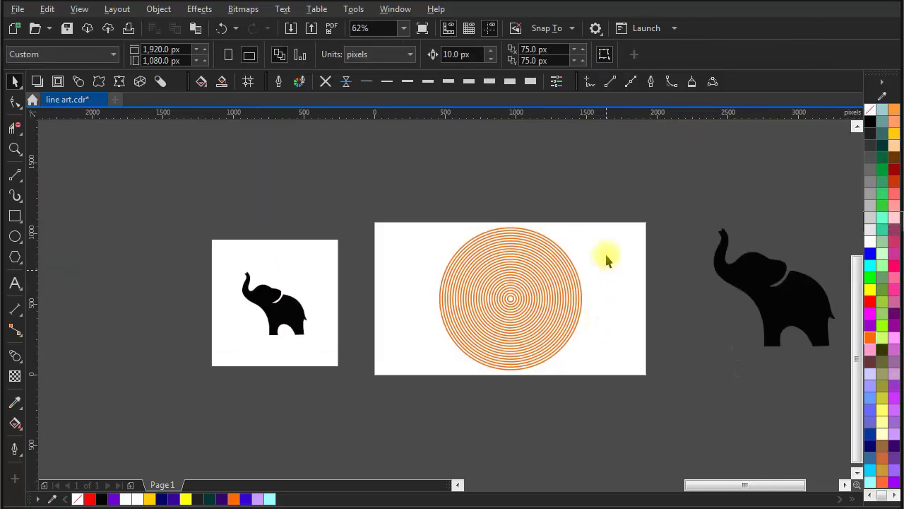
# - Select all the concentric rings and colour them black
pyautogui.click(559, 354)
pyautogui.rightClick(871, 123)
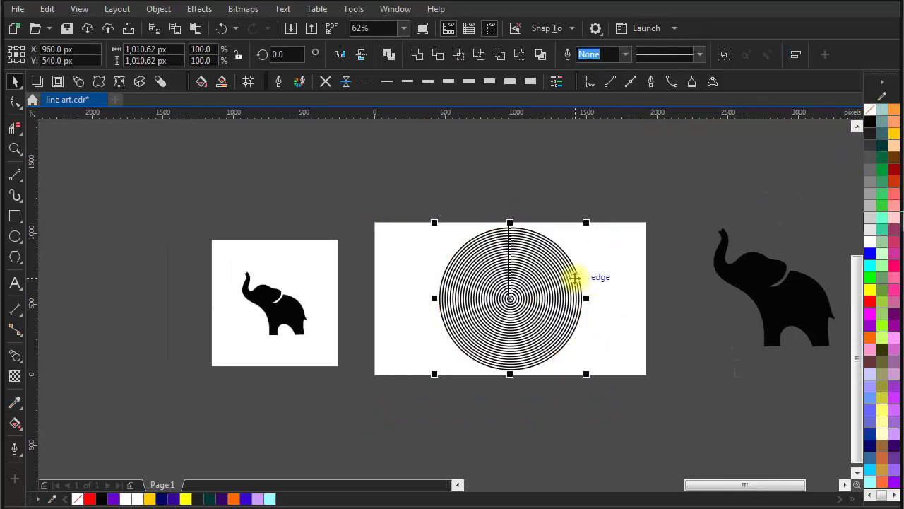
pyautogui.scroll(2, 572, 268)
# - Select all the concentric black rings and combine them into a single object
pyautogui.click(397, 302)
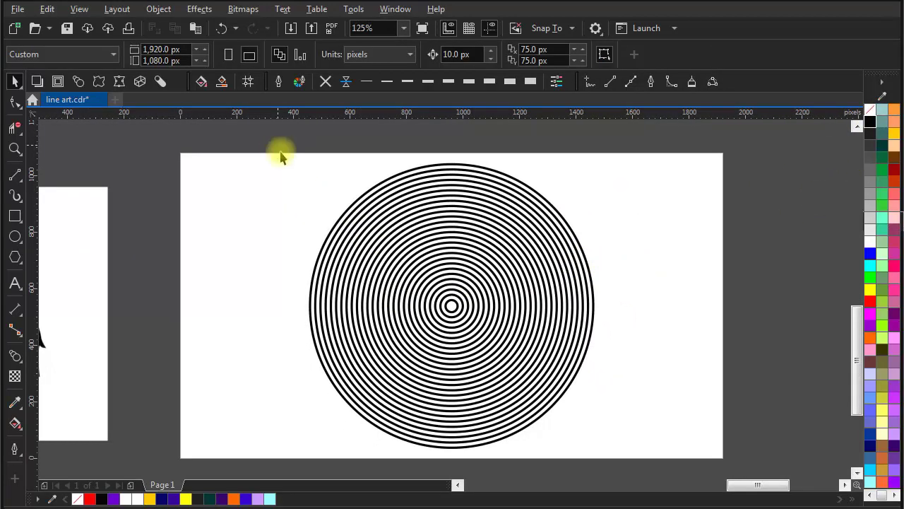
pyautogui.moveTo(280, 154); pyautogui.dragTo(646, 430)
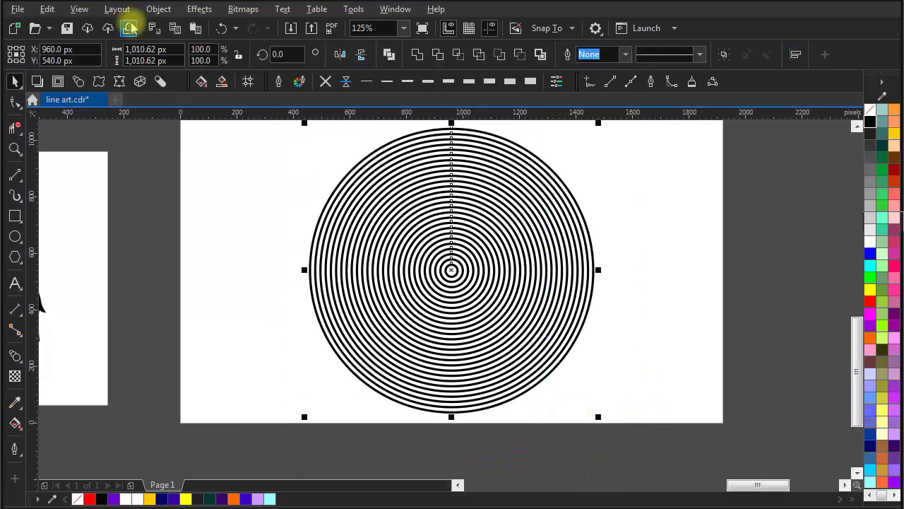
pyautogui.click(160, 11)
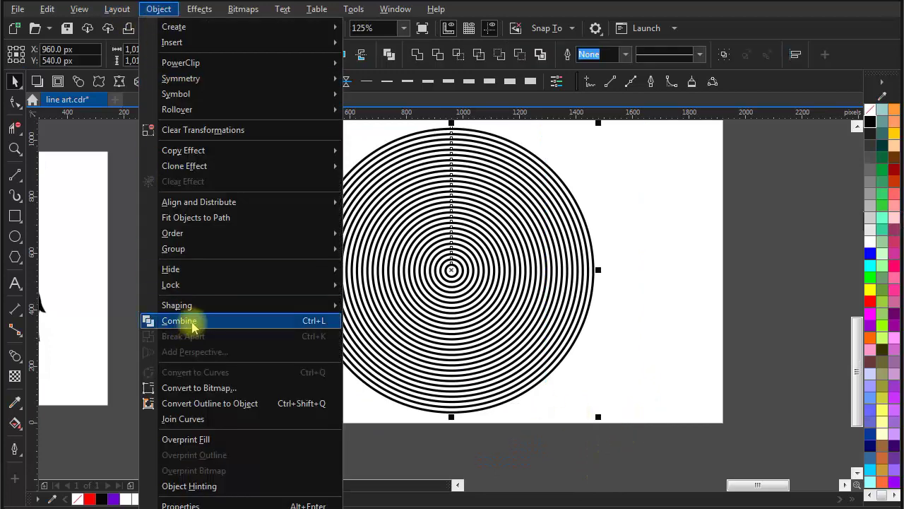
pyautogui.click(191, 322)
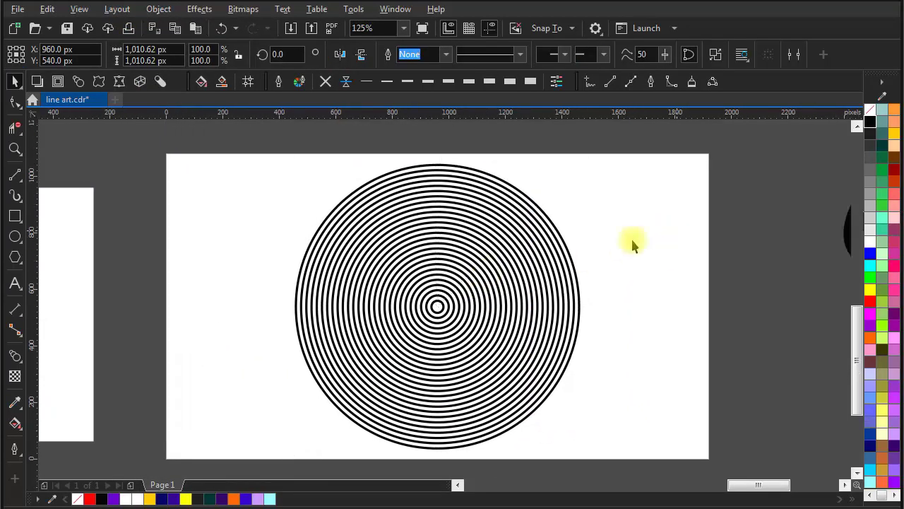
pyautogui.click(530, 232)
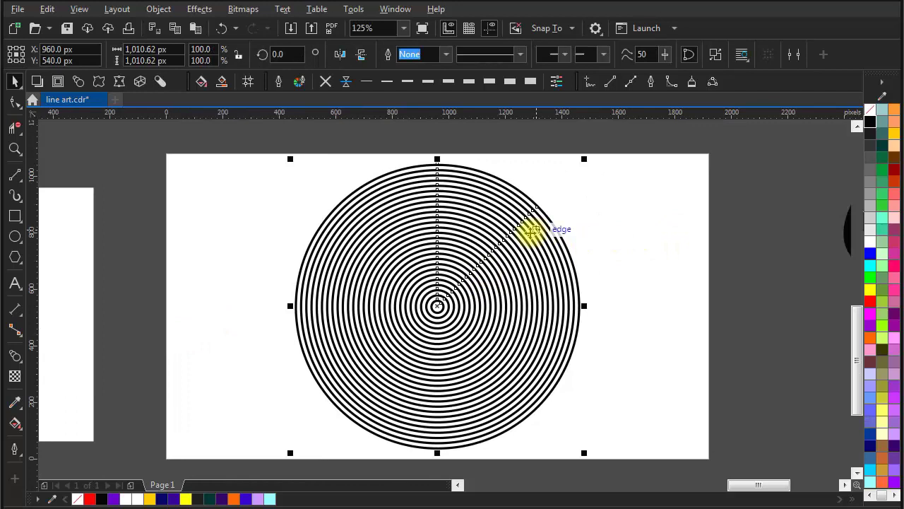
pyautogui.click(569, 233)
# - Centre the black elephant silhouette horizontally and vertically on the combined ring pattern
pyautogui.click(835, 248)
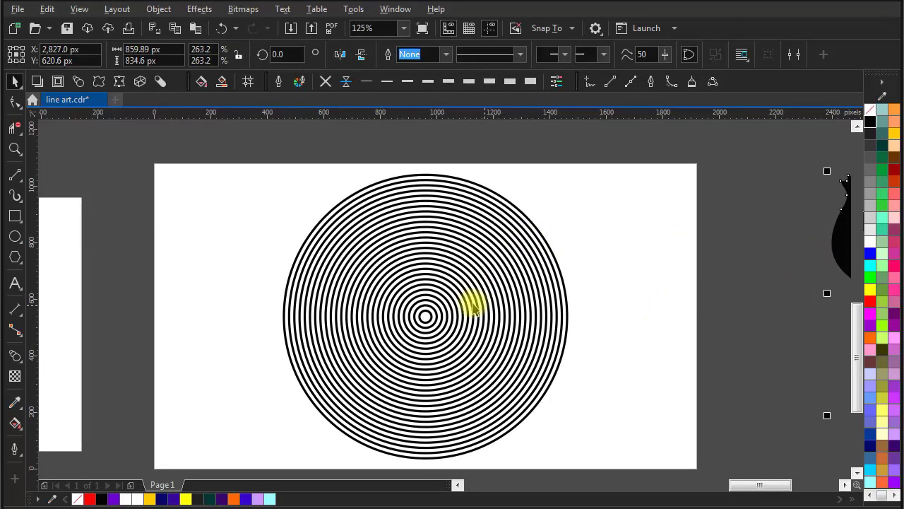
pyautogui.keyDown('shift'); pyautogui.click(470, 299); pyautogui.keyUp('shift')
pyautogui.press('c')
pyautogui.press('e')
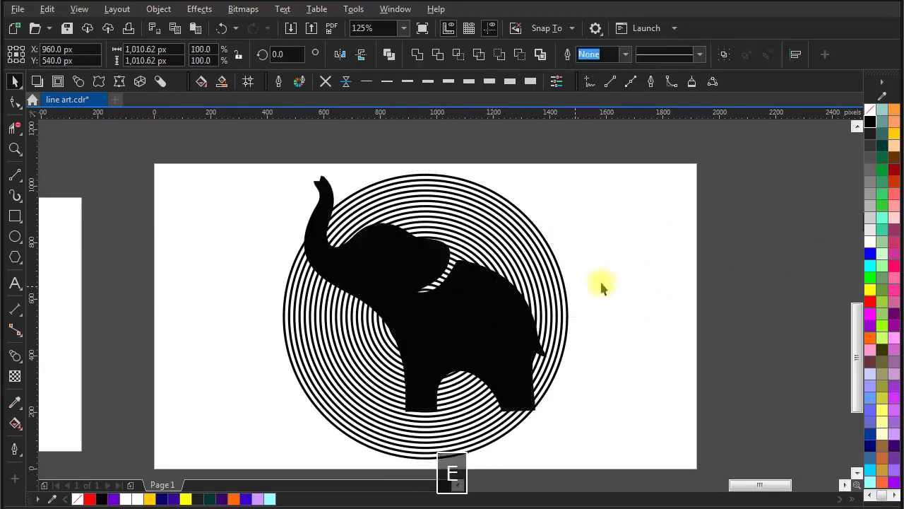
pyautogui.click(597, 297)
# - Enlarge the ring pattern about its centre to about 1,178 px across so it surrounds the whole elephant
pyautogui.click(506, 373)
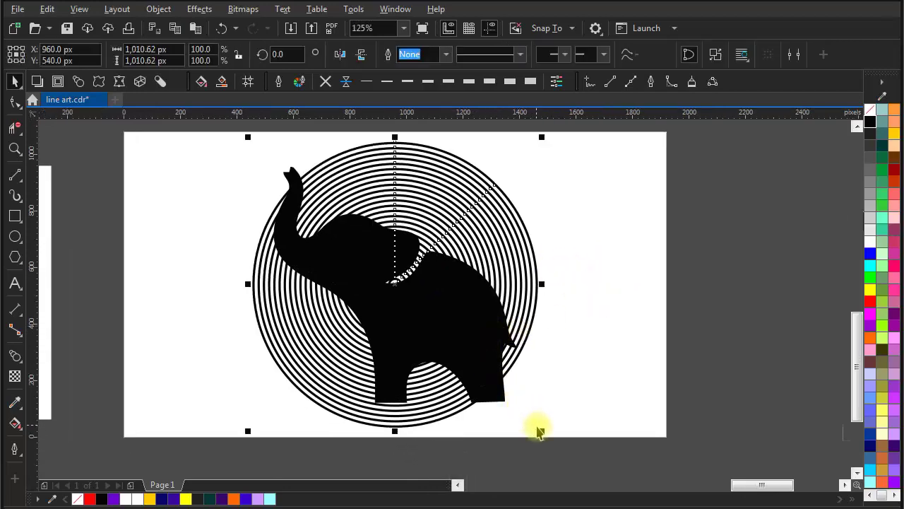
pyautogui.moveTo(544, 431); pyautogui.dragTo(577, 460)
pyautogui.click(616, 330)
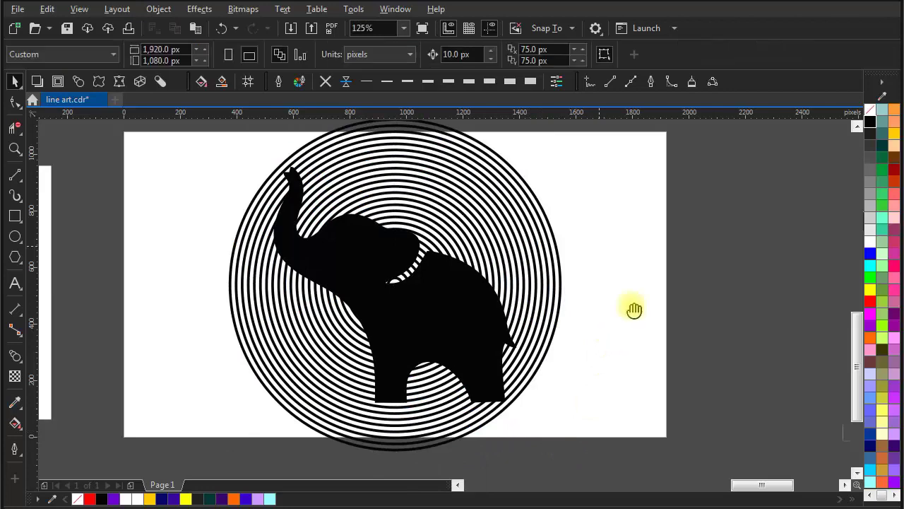
pyautogui.moveTo(634, 309); pyautogui.dragTo(651, 299)
# - Select the elephant silhouette and bring it to the front of the page
pyautogui.click(477, 351)
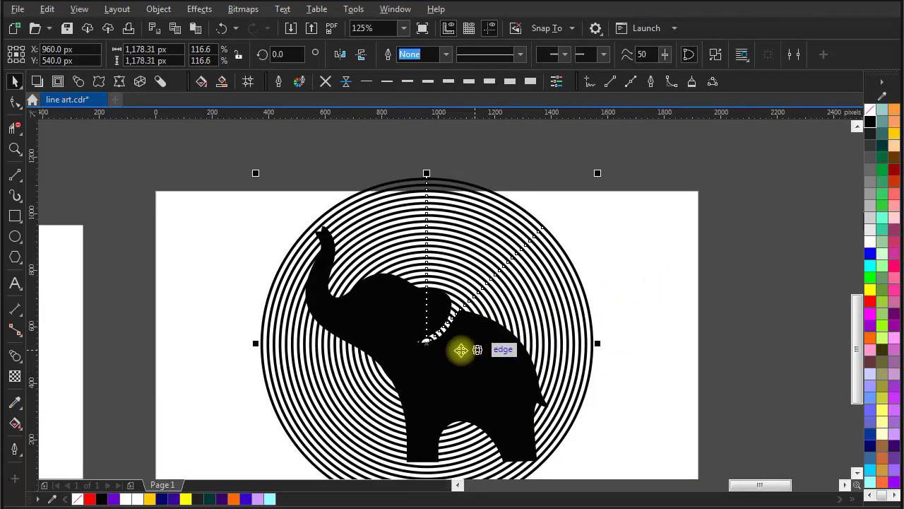
pyautogui.scroll(2, 327, 225)
pyautogui.scroll(-2, 327, 225)
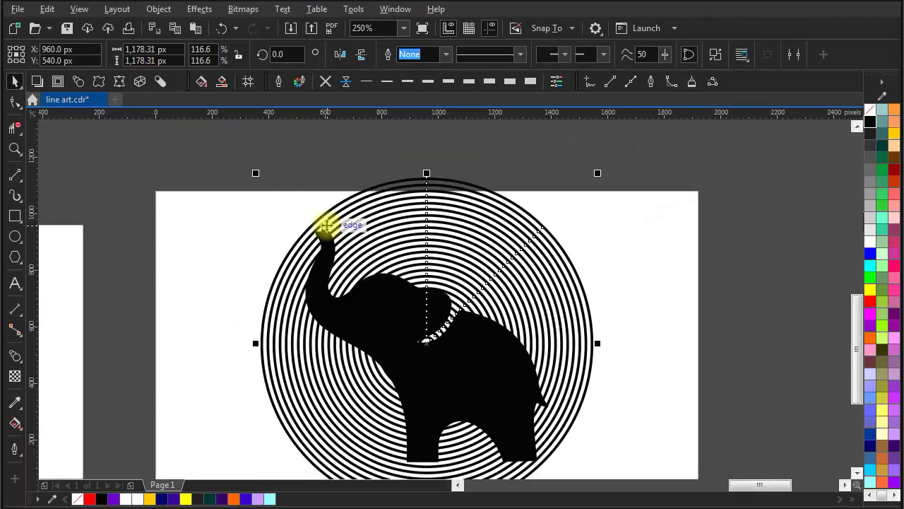
pyautogui.click(276, 215)
pyautogui.moveTo(247, 163); pyautogui.dragTo(589, 431)
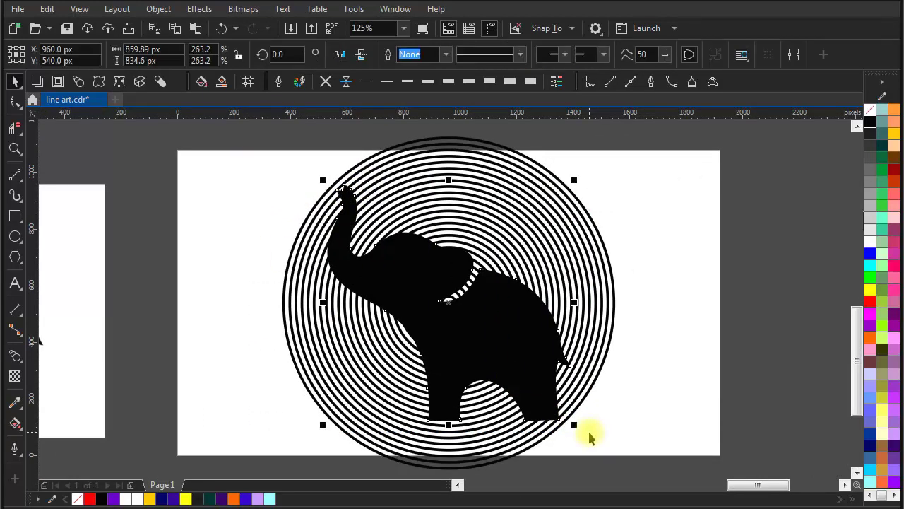
pyautogui.hotkey('ctrl', 'Home')
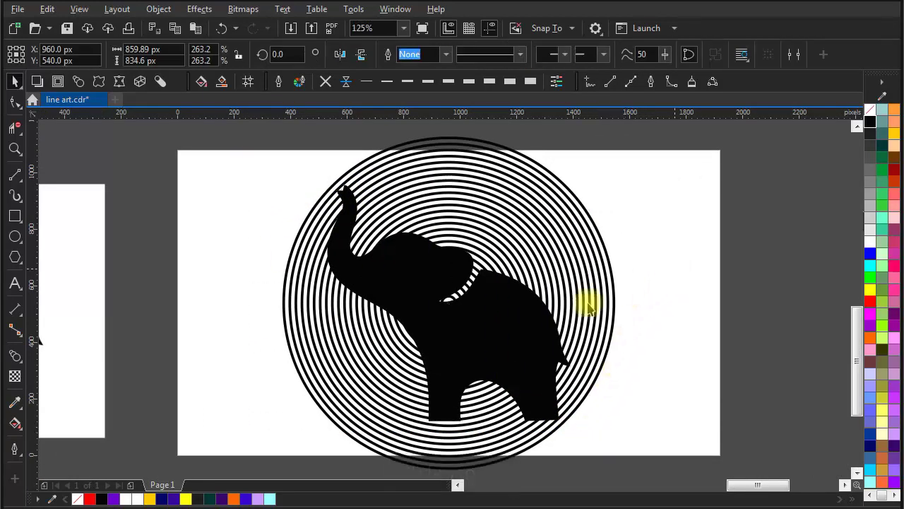
# - Add the ring pattern to the elephant selection and intersect the two shapes
pyautogui.scroll(2, 581, 233)
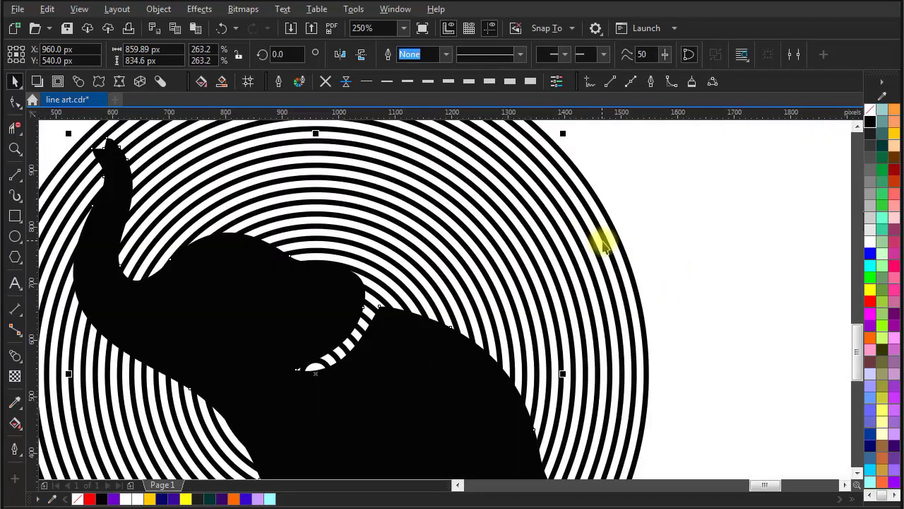
pyautogui.keyDown('shift'); pyautogui.click(606, 246); pyautogui.keyUp('shift')
pyautogui.scroll(-2, 604, 244)
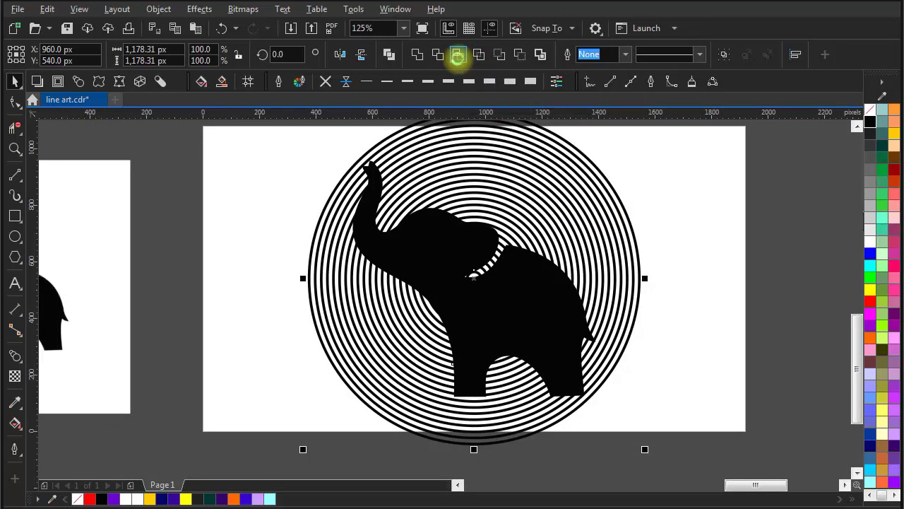
pyautogui.click(458, 55)
pyautogui.scroll(-2, 506, 283)
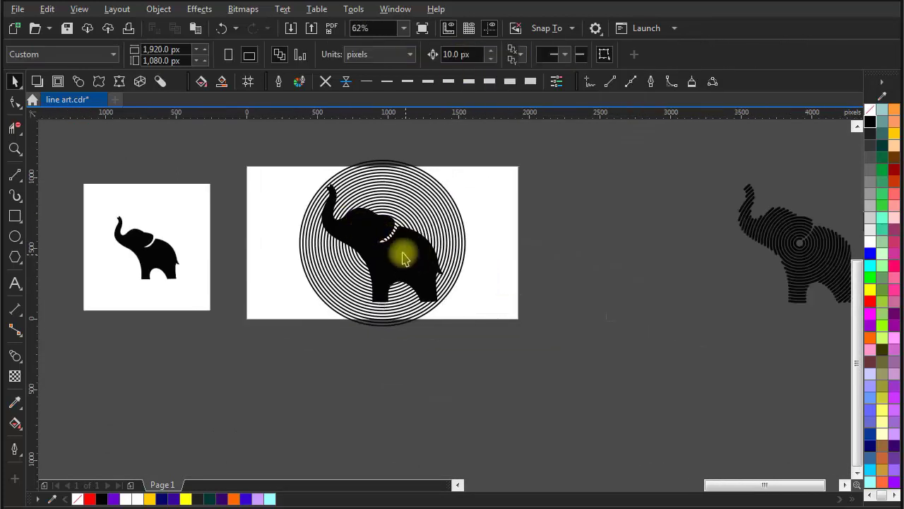
# - Move the solid elephant off the page beside the rings, and place the intersected line-art elephant just below it
pyautogui.moveTo(404, 256); pyautogui.dragTo(640, 260)
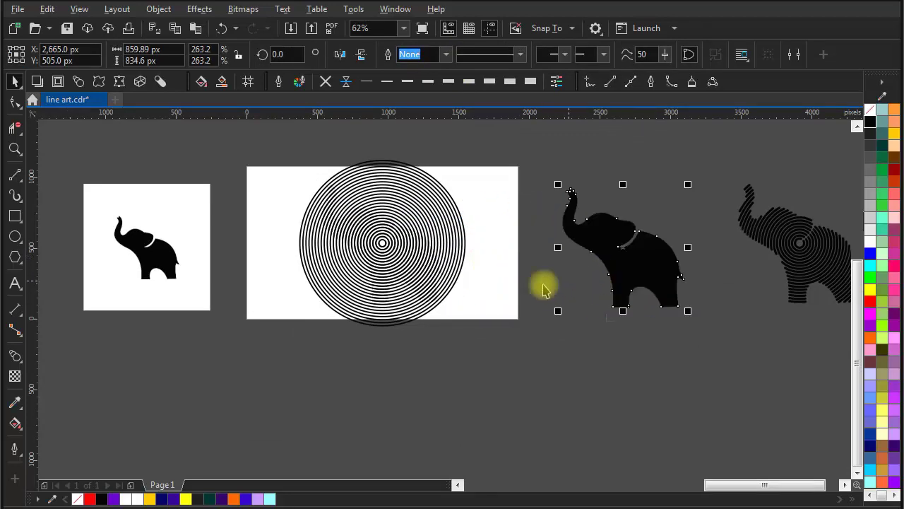
pyautogui.click(541, 287)
pyautogui.moveTo(402, 248); pyautogui.dragTo(685, 368)
pyautogui.scroll(1, 684, 368)
pyautogui.scroll(-1, 626, 365)
pyautogui.moveTo(626, 365); pyautogui.dragTo(515, 354)
# - Move the earlier line-art elephant made of outline strokes next to the intersected one for comparison
pyautogui.moveTo(571, 170); pyautogui.dragTo(737, 313)
pyautogui.moveTo(681, 251); pyautogui.dragTo(649, 372)
pyautogui.scroll(2, 585, 286)
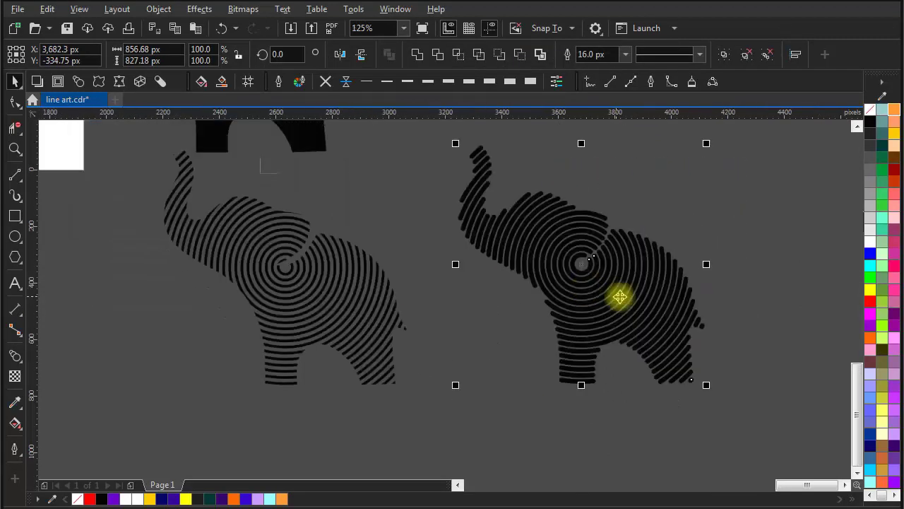
pyautogui.moveTo(619, 297); pyautogui.dragTo(596, 305)
pyautogui.press('Escape')
# - Try several outline widths between 1 px and 16 px on the stroke-based line-art elephant and settle on 10 px
pyautogui.moveTo(432, 168); pyautogui.dragTo(710, 444)
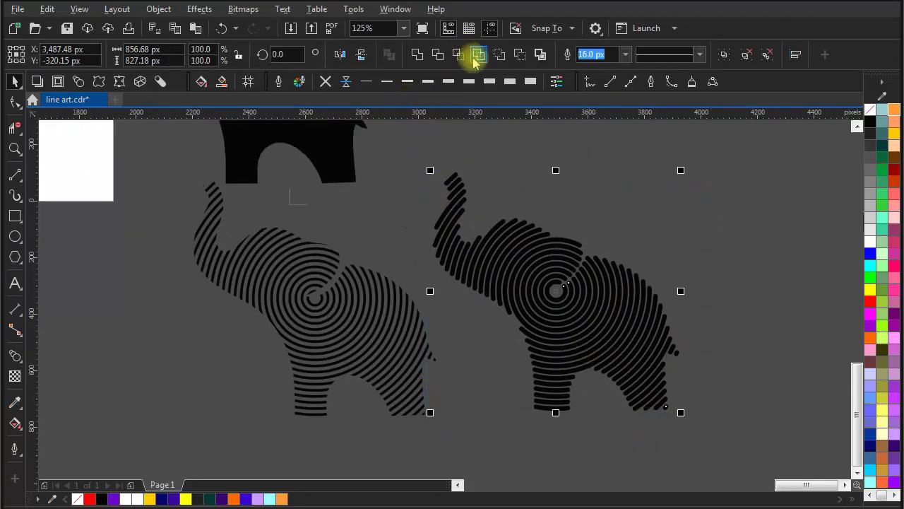
pyautogui.click(489, 82)
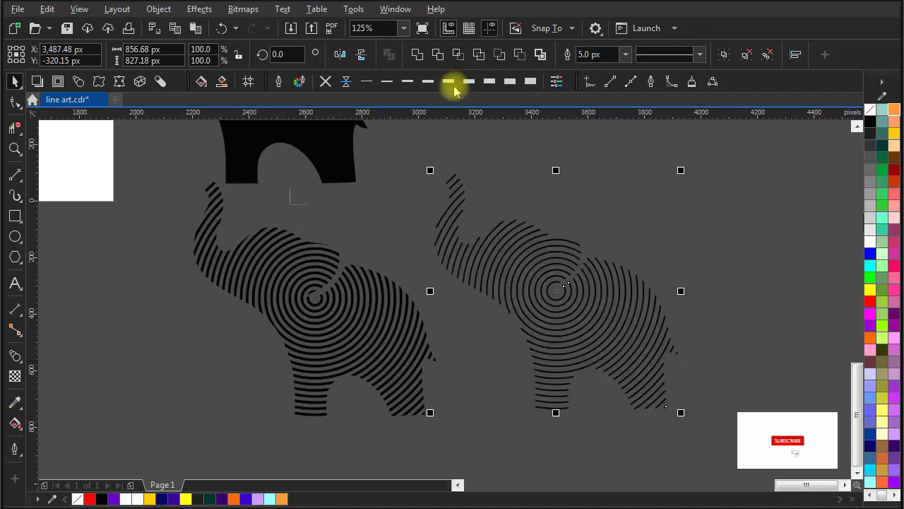
pyautogui.click(507, 83)
pyautogui.click(507, 83)
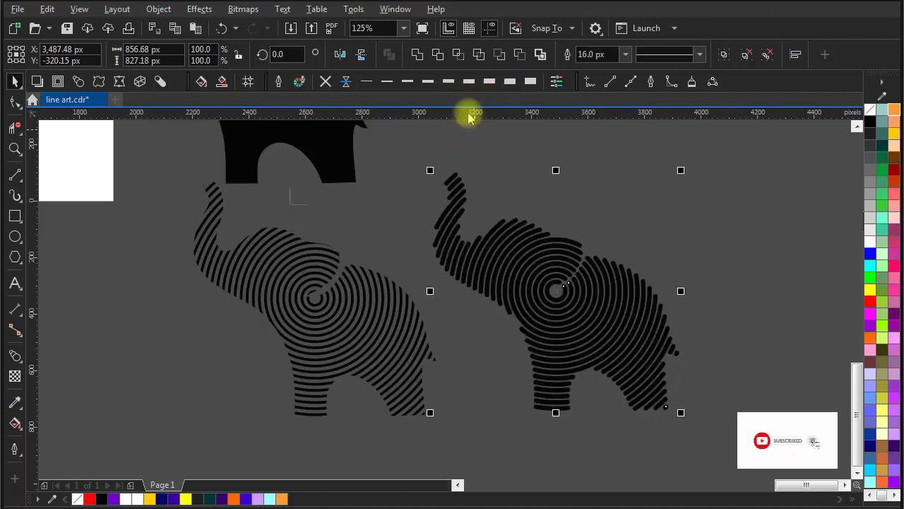
pyautogui.click(367, 82)
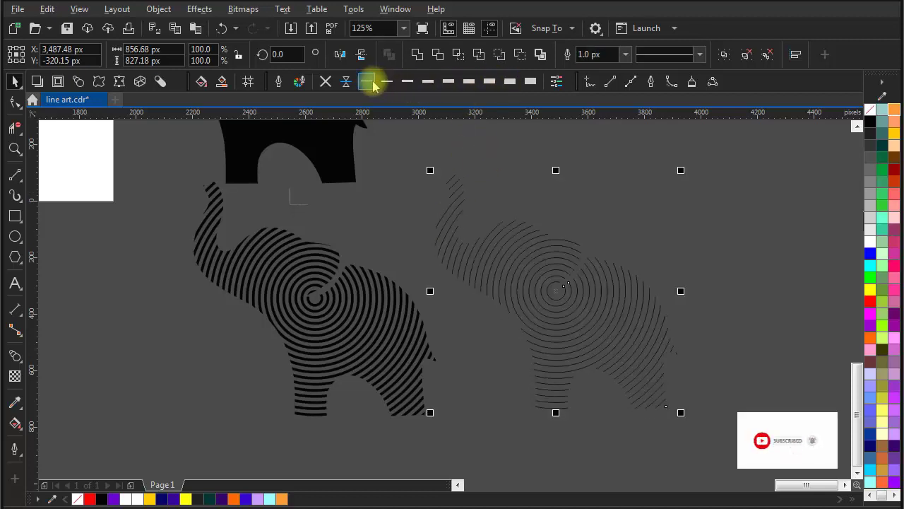
pyautogui.click(326, 82)
pyautogui.click(443, 82)
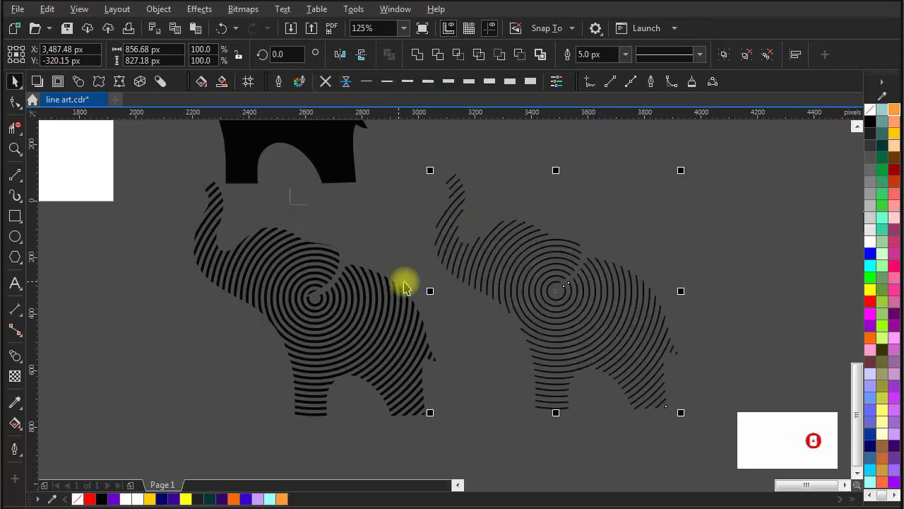
pyautogui.click(489, 82)
# - Thicken the intersected elephant's lines with an outline, trying 10 px and settling on 8 px
pyautogui.click(396, 285)
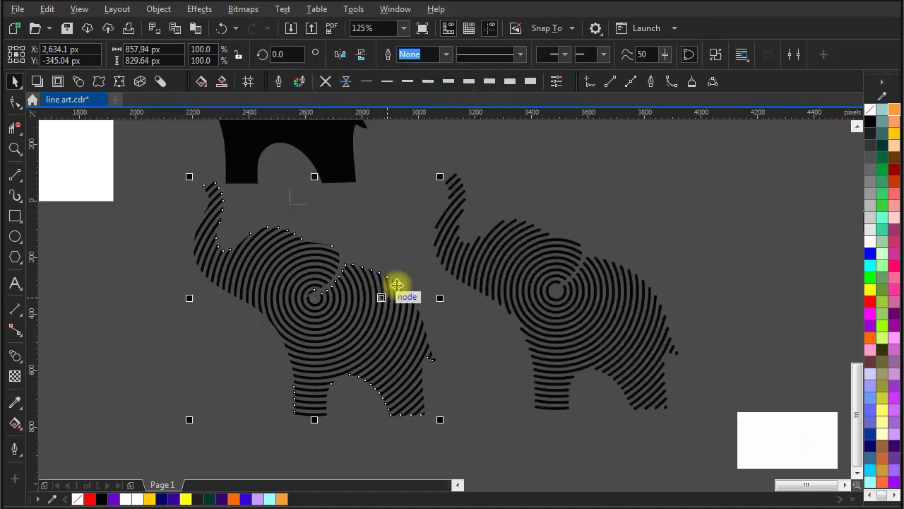
pyautogui.moveTo(318, 273); pyautogui.dragTo(395, 280)
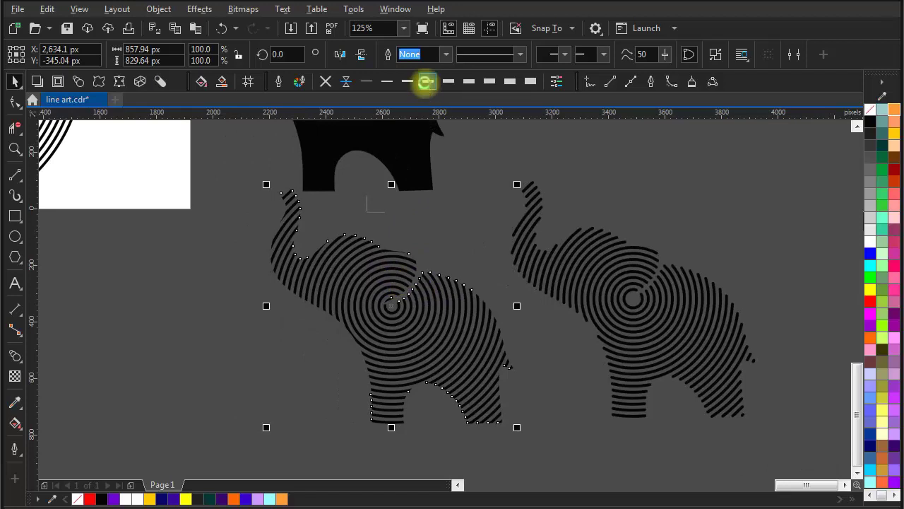
pyautogui.click(487, 82)
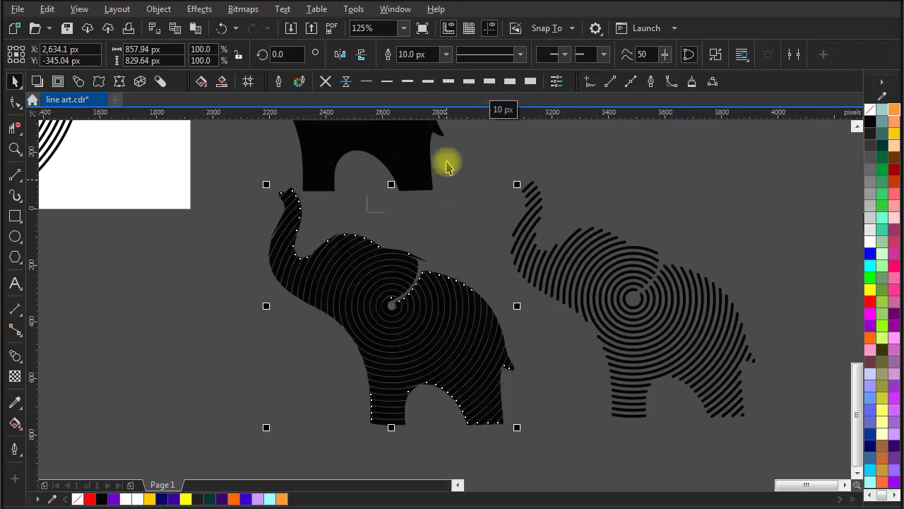
pyautogui.click(470, 83)
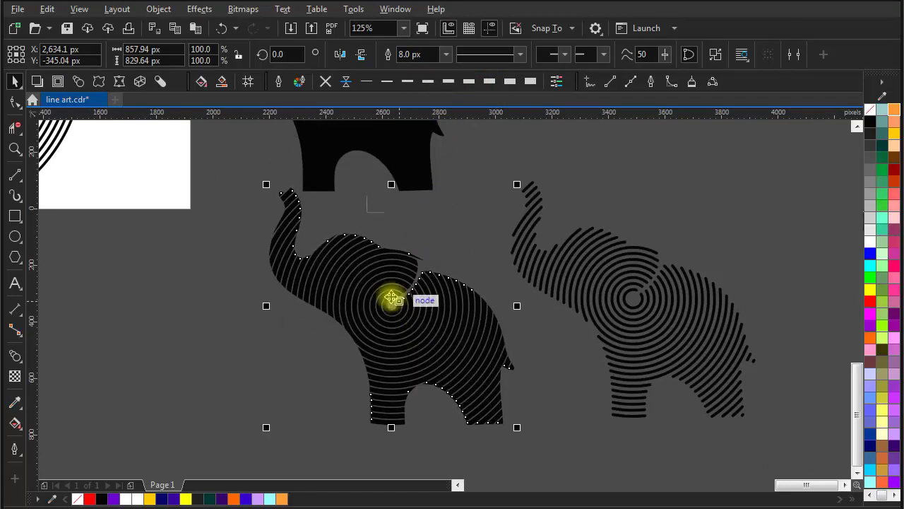
pyautogui.scroll(2, 390, 297)
pyautogui.scroll(-4, 350, 260)
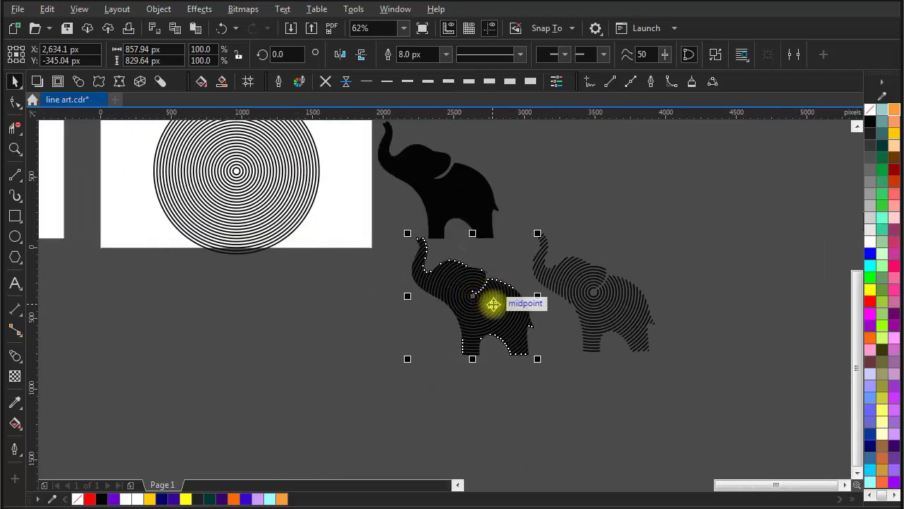
pyautogui.click(553, 204)
pyautogui.scroll(2, 454, 311)
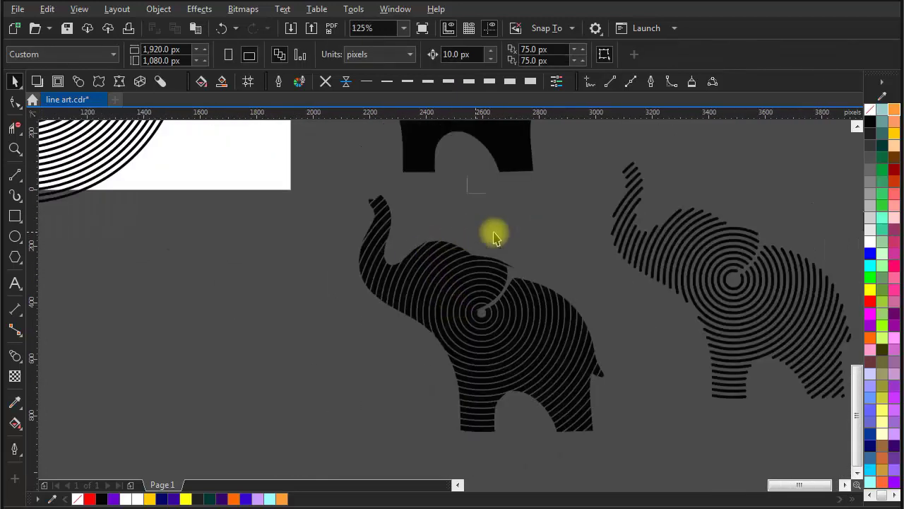
pyautogui.scroll(-2, 481, 252)
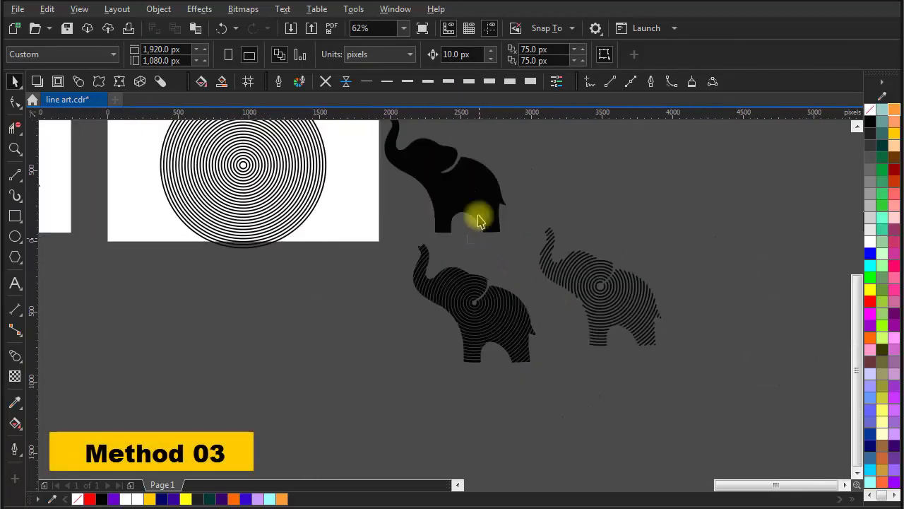
# - PowerClip the ring pattern inside the solid black elephant and remove the elephant's fill
pyautogui.click(477, 193)
pyautogui.moveTo(478, 193); pyautogui.dragTo(509, 212)
pyautogui.click(288, 175)
pyautogui.scroll(-1, 344, 192)
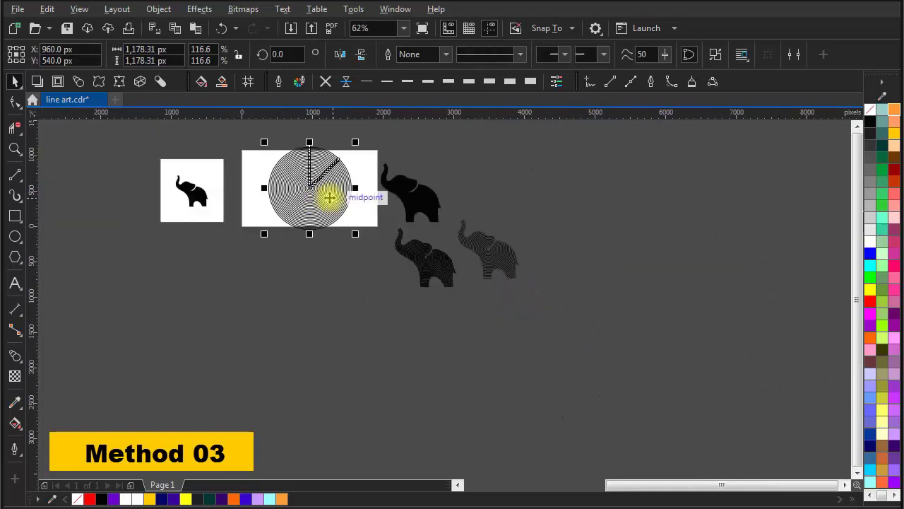
pyautogui.scroll(1, 398, 196)
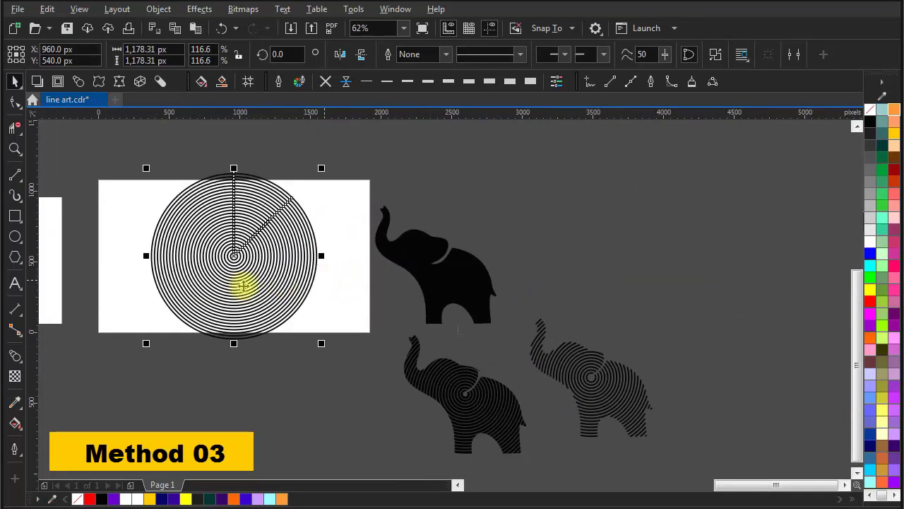
pyautogui.moveTo(233, 256); pyautogui.dragTo(435, 273)
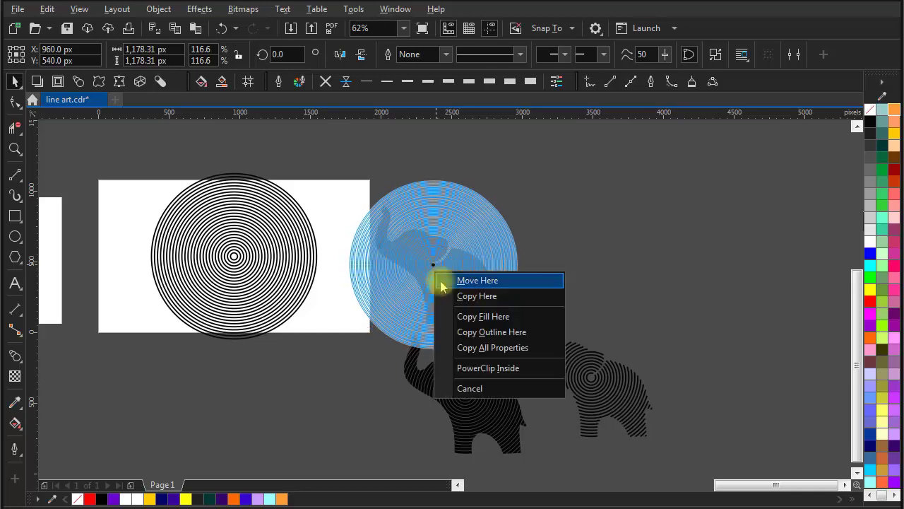
pyautogui.click(487, 368)
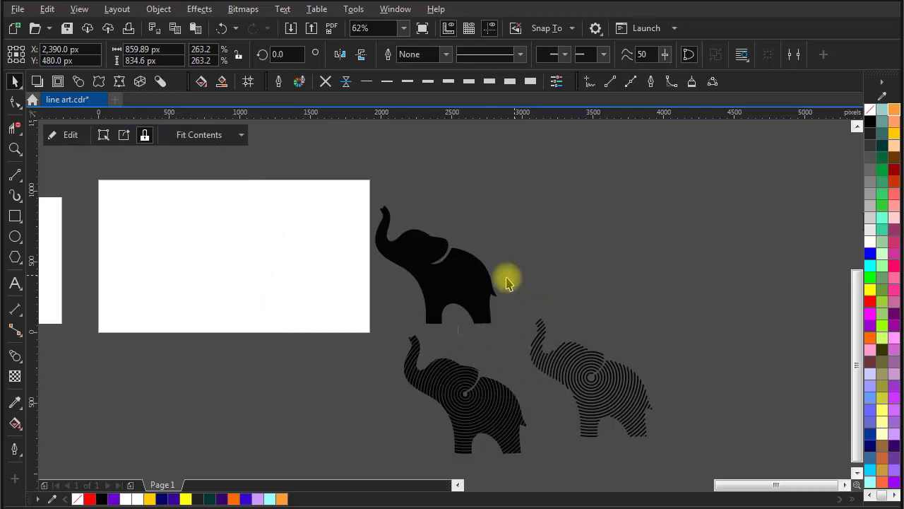
pyautogui.click(450, 285)
pyautogui.click(870, 113)
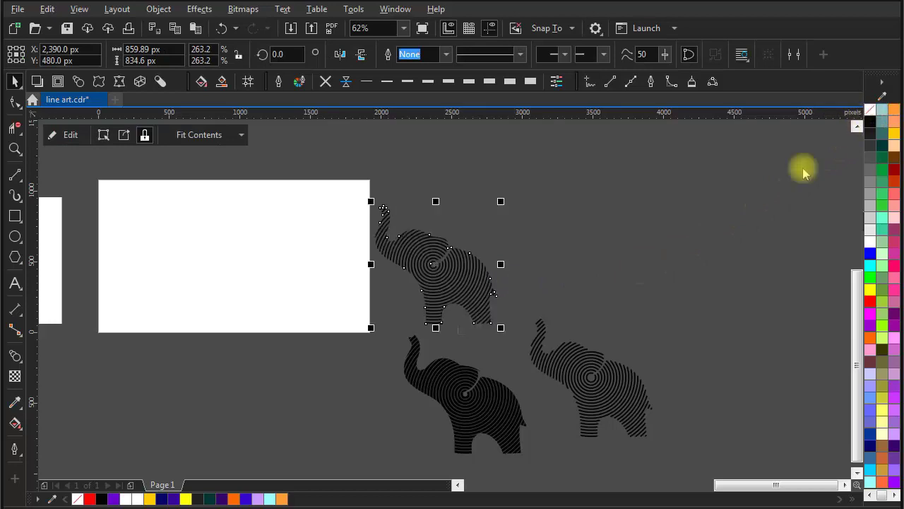
# - Place the PowerClipped elephant in line beside the other two and remove the outline from the intersected elephant
pyautogui.click(549, 259)
pyautogui.moveTo(459, 303); pyautogui.dragTo(393, 424)
pyautogui.scroll(2, 470, 288)
pyautogui.moveTo(494, 252); pyautogui.dragTo(430, 309)
pyautogui.click(495, 262)
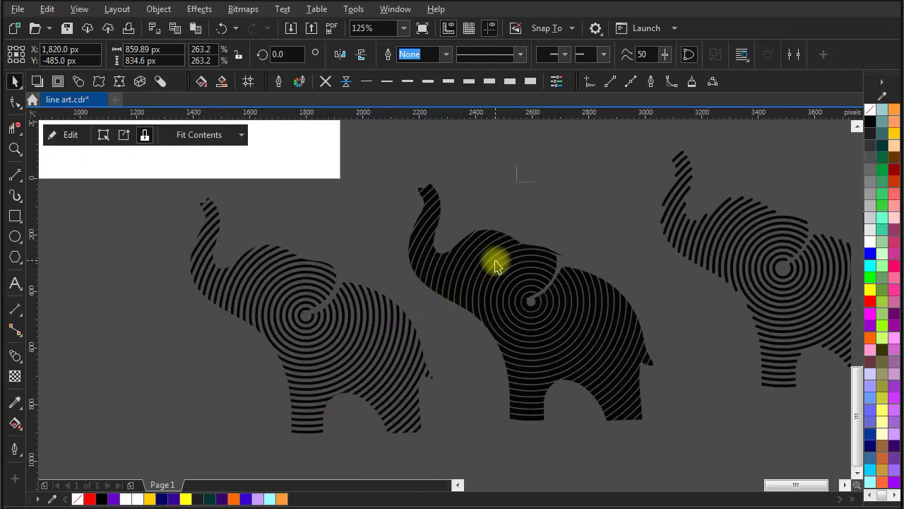
pyautogui.click(324, 82)
# - Give the PowerClipped elephant an outline, trying 8 px, 16 px and 20 px widths and settling on 5 px
pyautogui.click(414, 357)
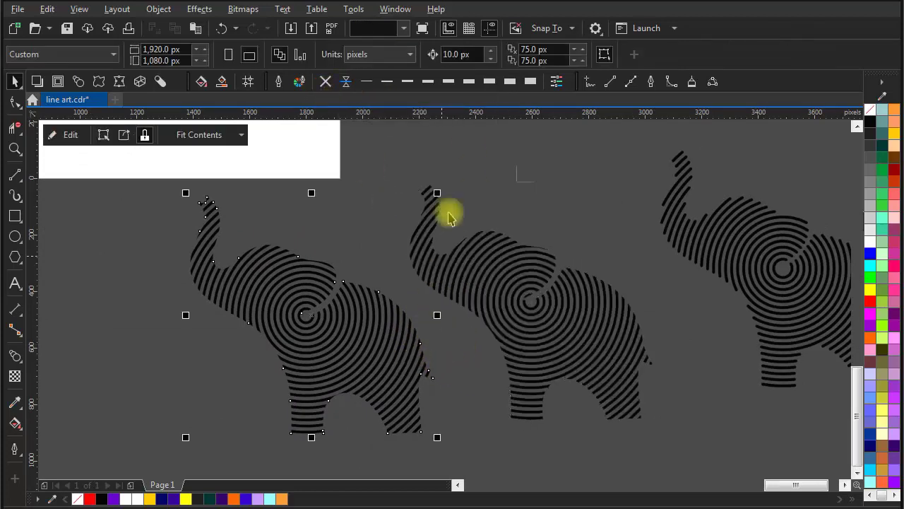
pyautogui.click(428, 82)
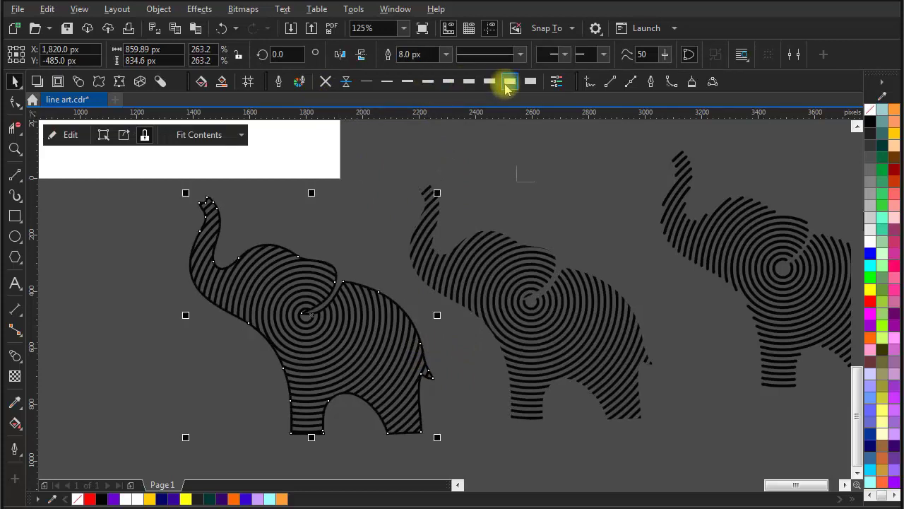
pyautogui.click(509, 82)
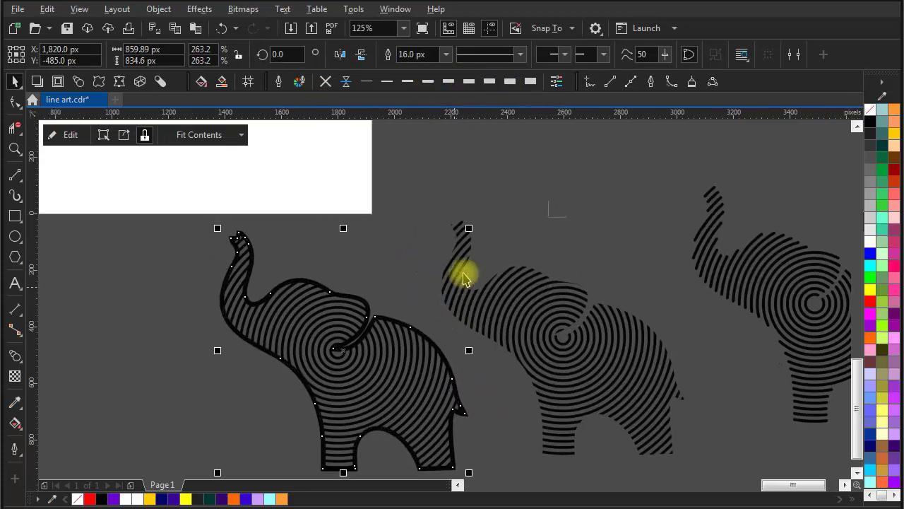
pyautogui.click(531, 82)
pyautogui.click(468, 82)
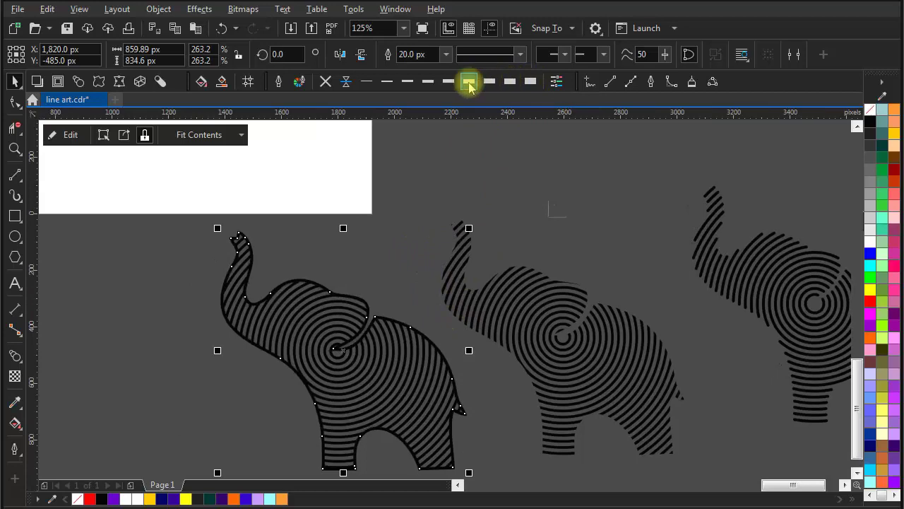
pyautogui.scroll(-3, 433, 246)
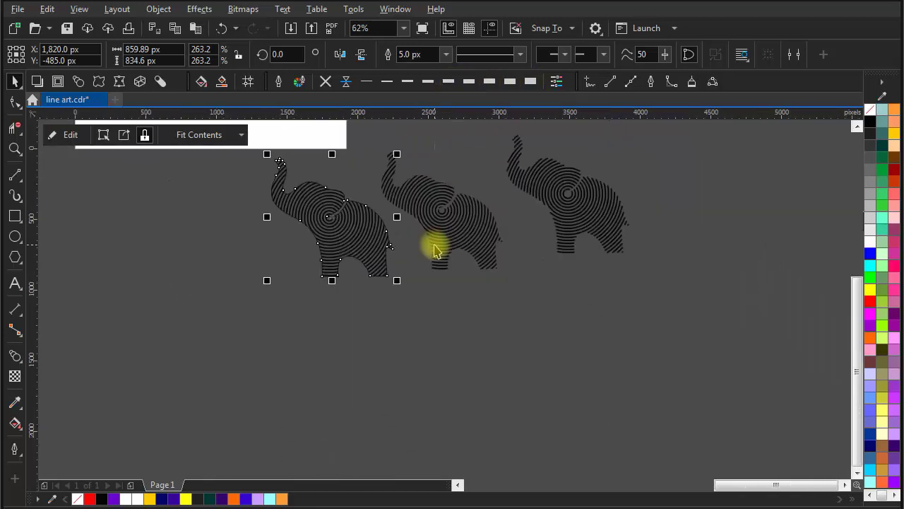
# - Line up the intersected and stroke-based elephants with the PowerClipped one in a horizontal row
pyautogui.click(460, 222)
pyautogui.scroll(3, 460, 223)
pyautogui.moveTo(460, 223); pyautogui.dragTo(455, 311)
pyautogui.click(643, 258)
pyautogui.moveTo(666, 257); pyautogui.dragTo(558, 303)
pyautogui.moveTo(700, 412); pyautogui.dragTo(380, 124)
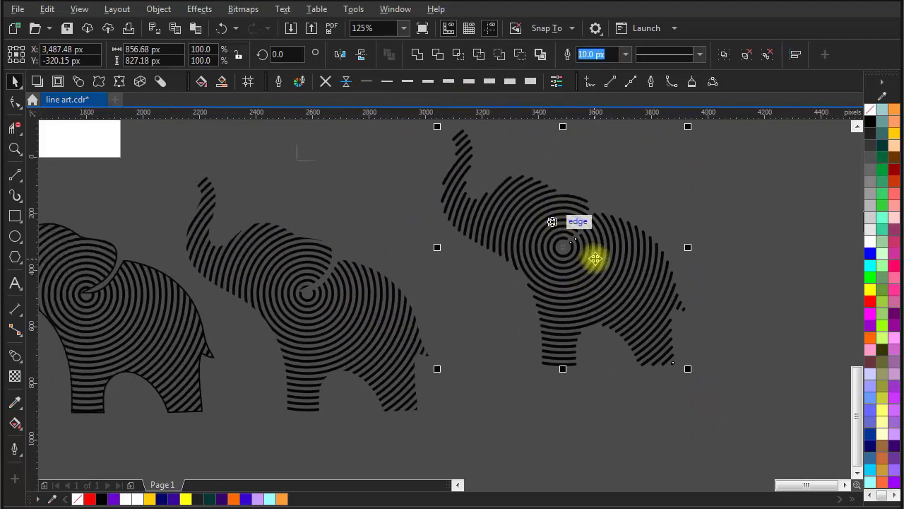
pyautogui.moveTo(593, 259); pyautogui.dragTo(577, 299)
# - Move all three line-art elephants together onto the blank white page
pyautogui.scroll(-4, 498, 307)
pyautogui.moveTo(669, 350); pyautogui.dragTo(467, 244)
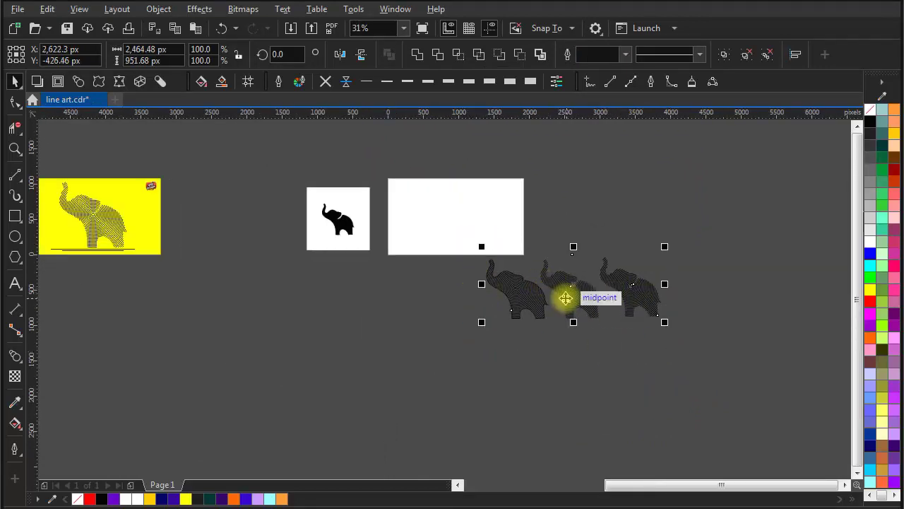
pyautogui.moveTo(565, 296); pyautogui.dragTo(499, 193)
pyautogui.scroll(2, 499, 193)
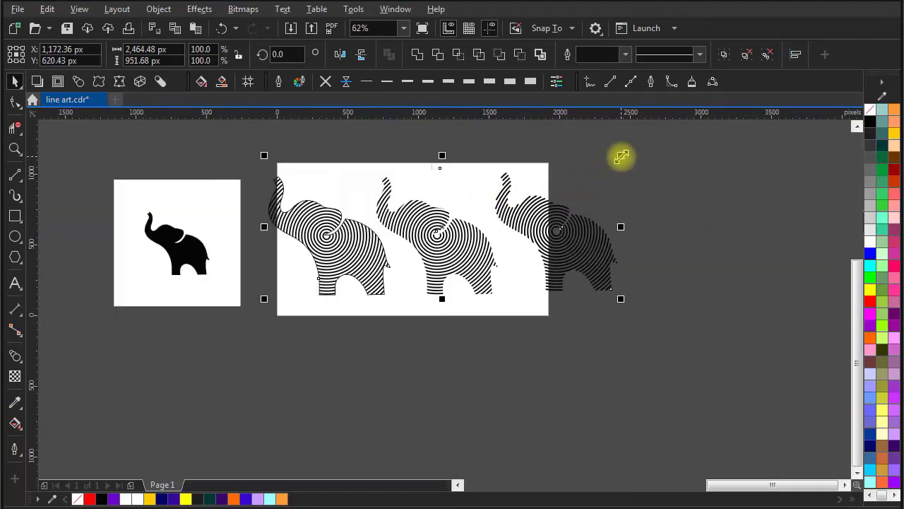
# - Scale the three elephants down to 59.1% to fit the page and shift the middle one slightly for more even spacing
pyautogui.moveTo(622, 157); pyautogui.dragTo(477, 206)
pyautogui.scroll(2, 429, 261)
pyautogui.moveTo(463, 291); pyautogui.dragTo(560, 292)
pyautogui.click(476, 349)
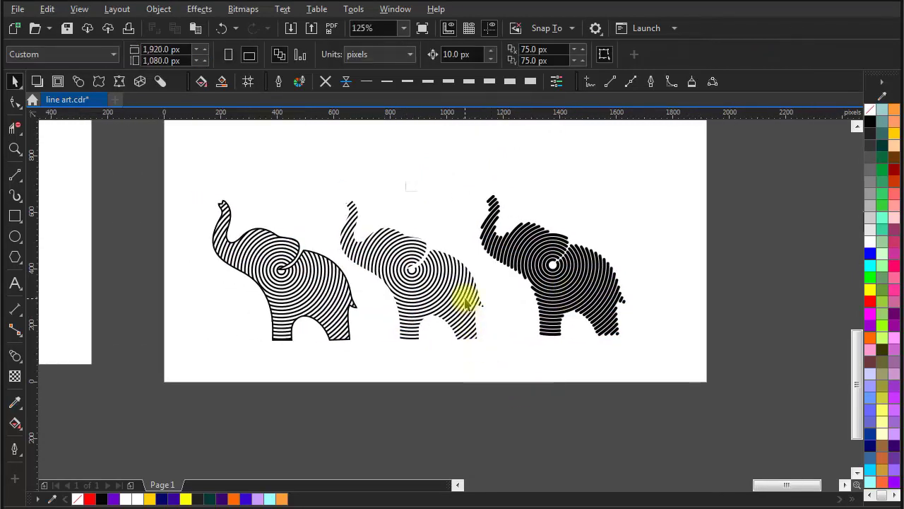
pyautogui.moveTo(450, 303); pyautogui.dragTo(455, 295)
# - Thin the outline of all the stroke-based elephant's lines so their weight matches the other two elephants
pyautogui.click(584, 312)
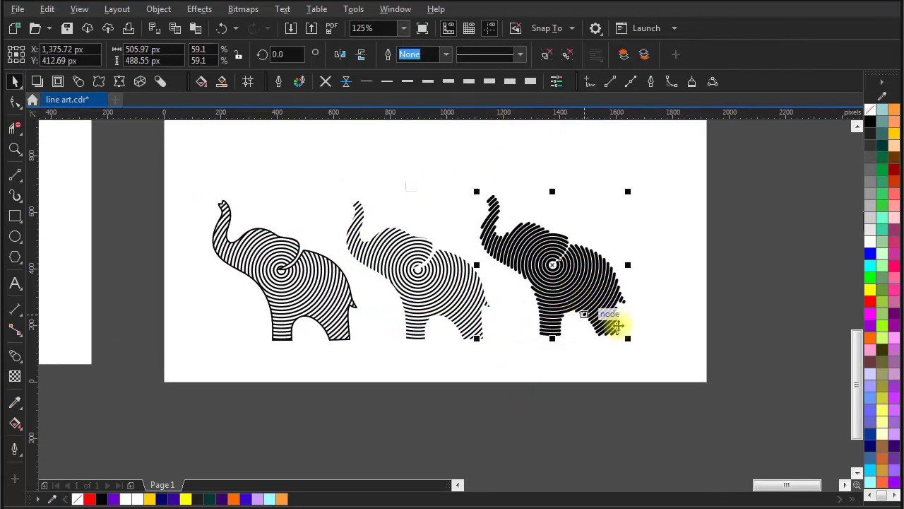
pyautogui.moveTo(695, 413); pyautogui.dragTo(435, 146)
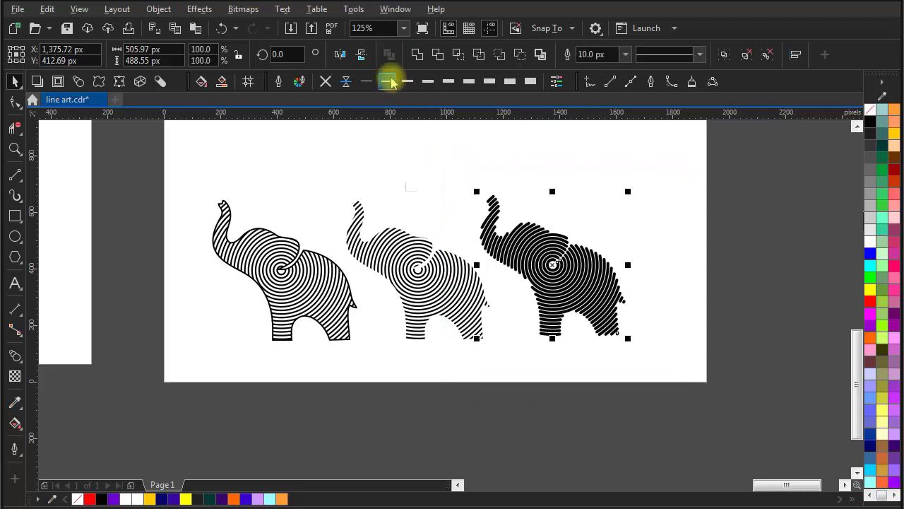
pyautogui.click(447, 84)
pyautogui.scroll(2, 563, 271)
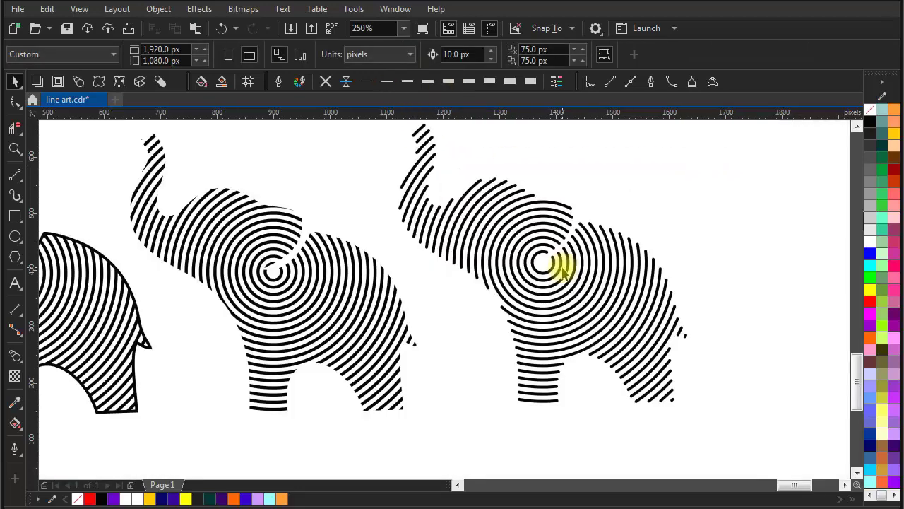
pyautogui.scroll(-2, 561, 258)
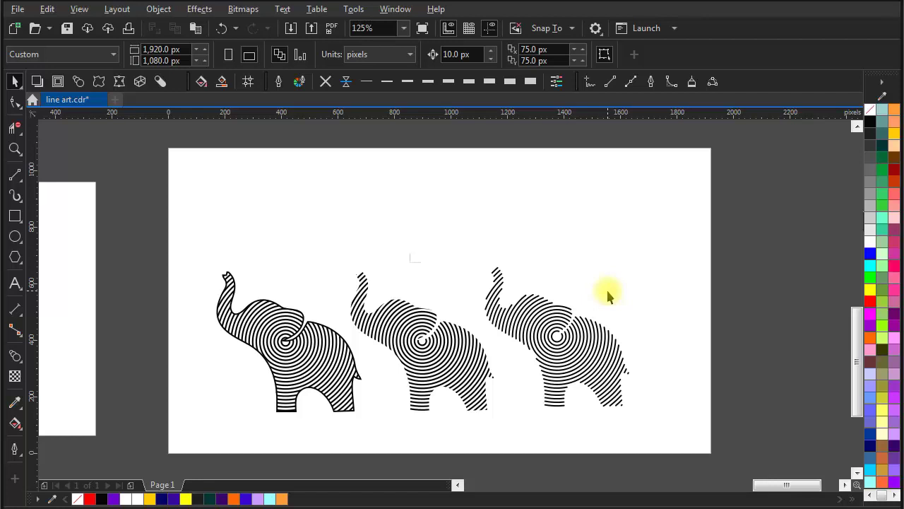
pyautogui.moveTo(483, 309); pyautogui.dragTo(488, 305)
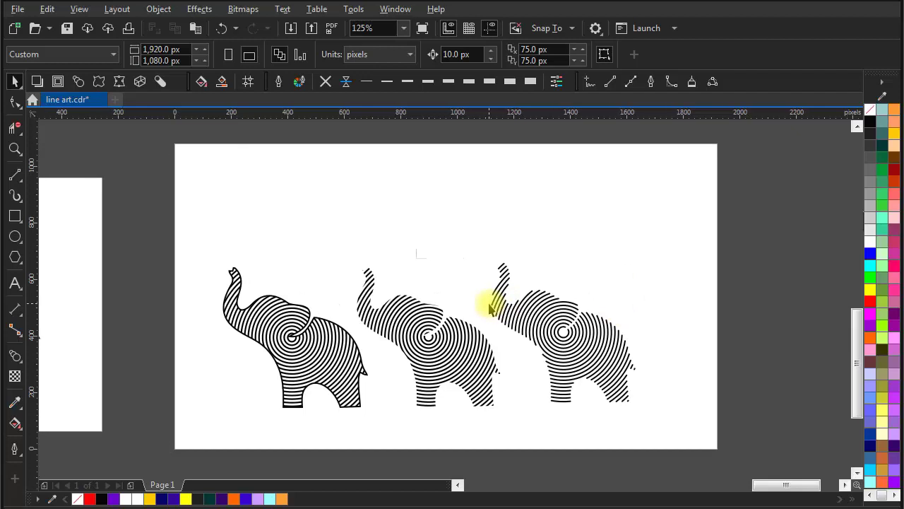